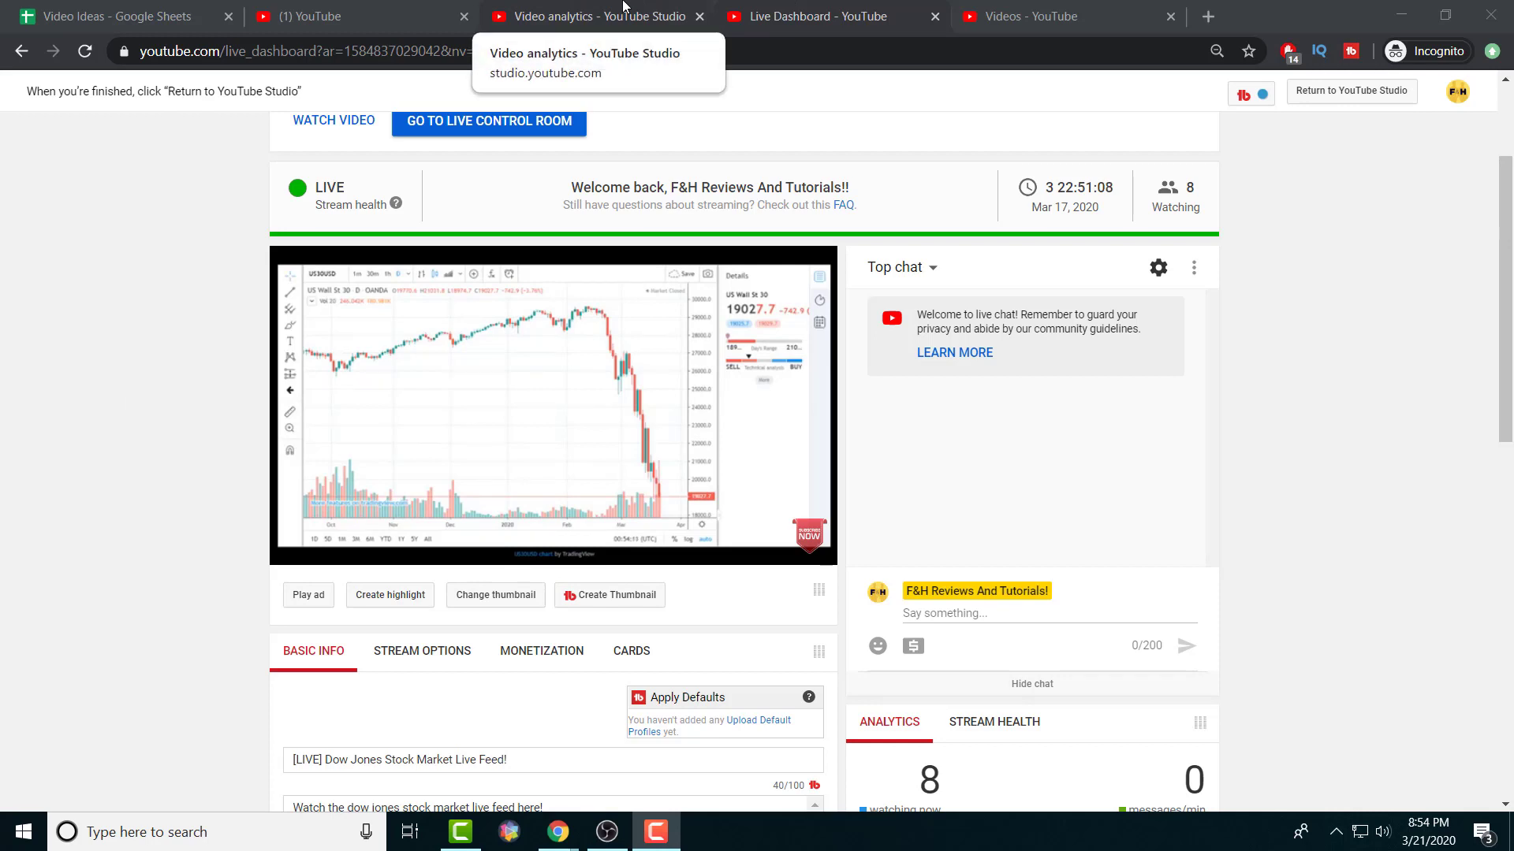
# Review the stream's video analytics (952 views, $19.53 estimated revenue), then return to the Live Dashboard
pyautogui.click(623, 8)
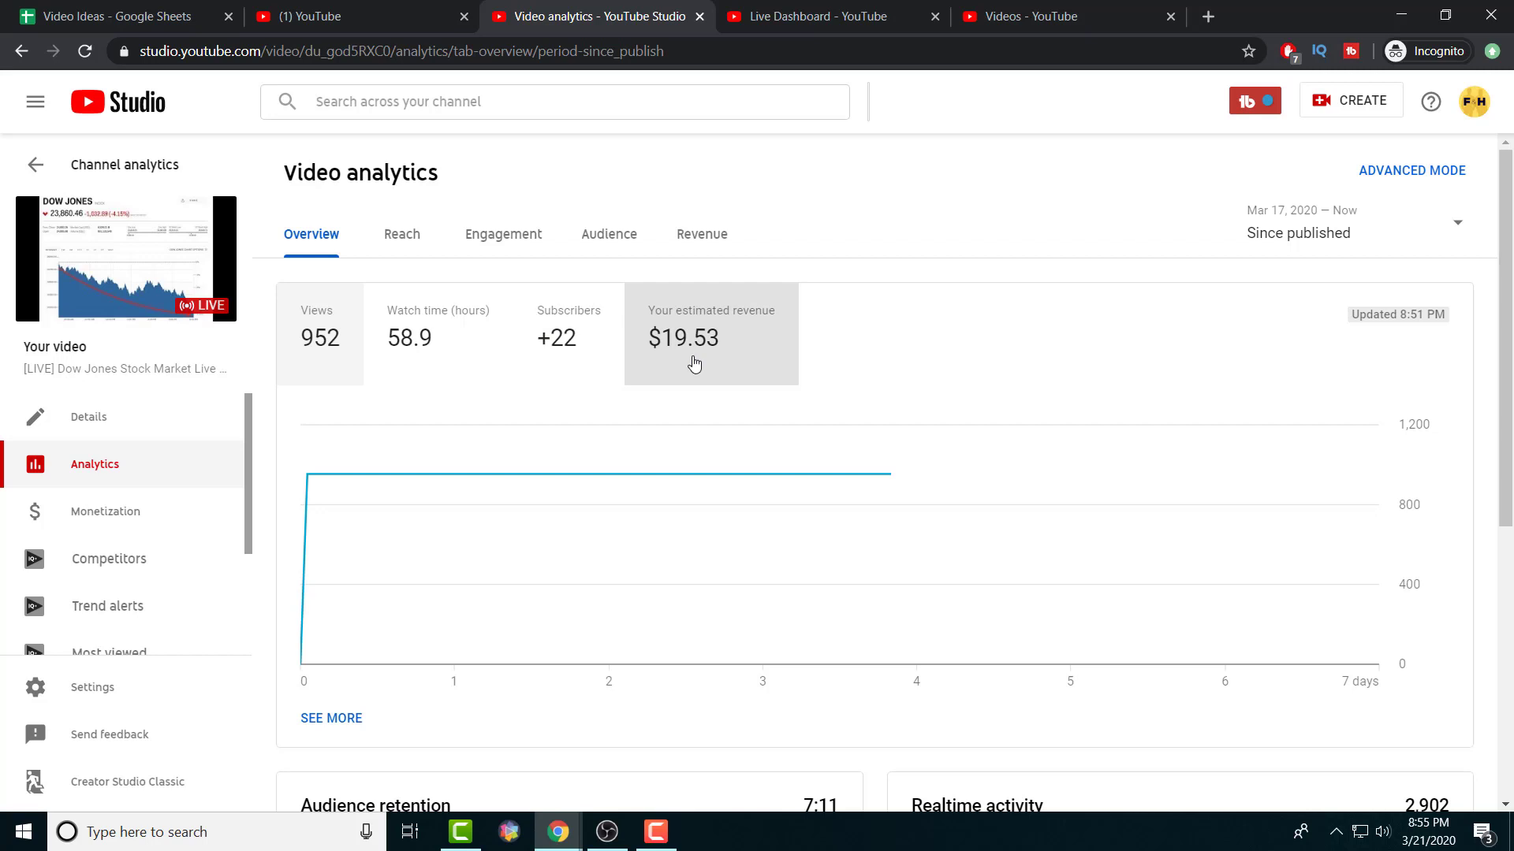
pyautogui.scroll(-6, 693, 363)
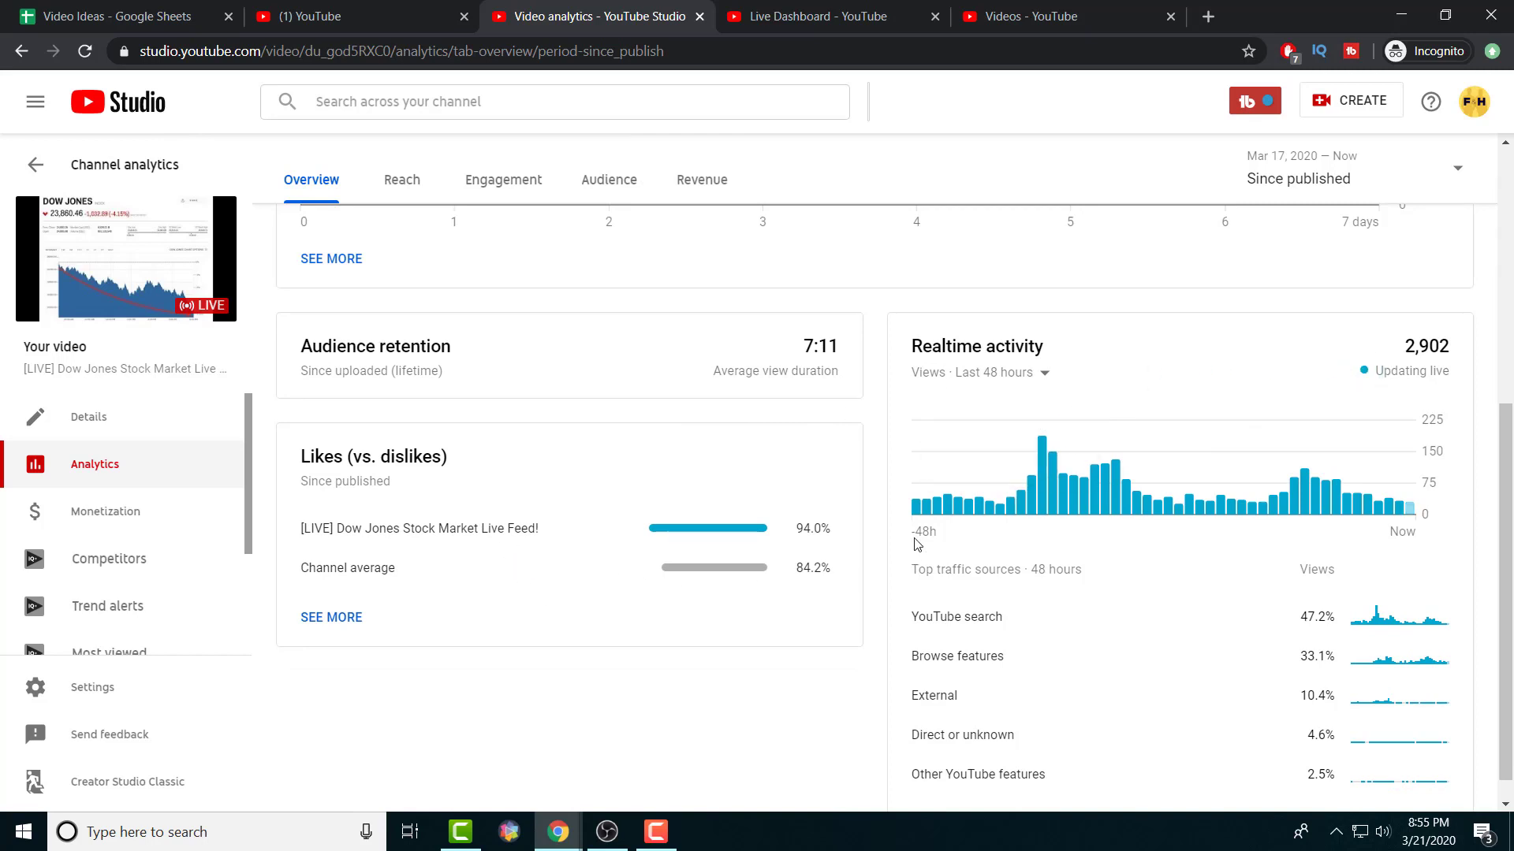
pyautogui.scroll(-1, 919, 544)
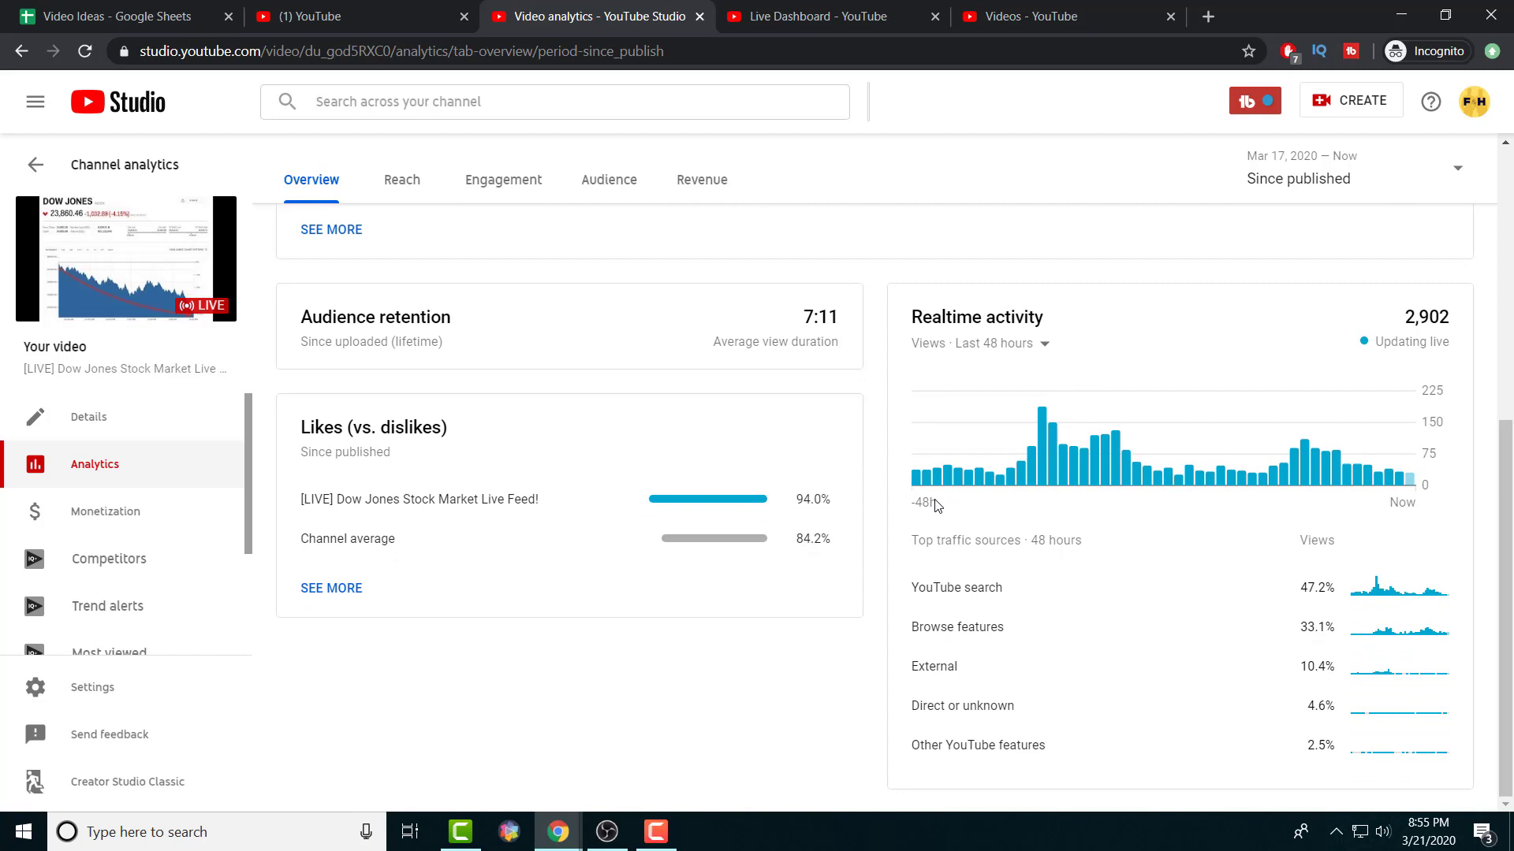
pyautogui.scroll(6, 899, 497)
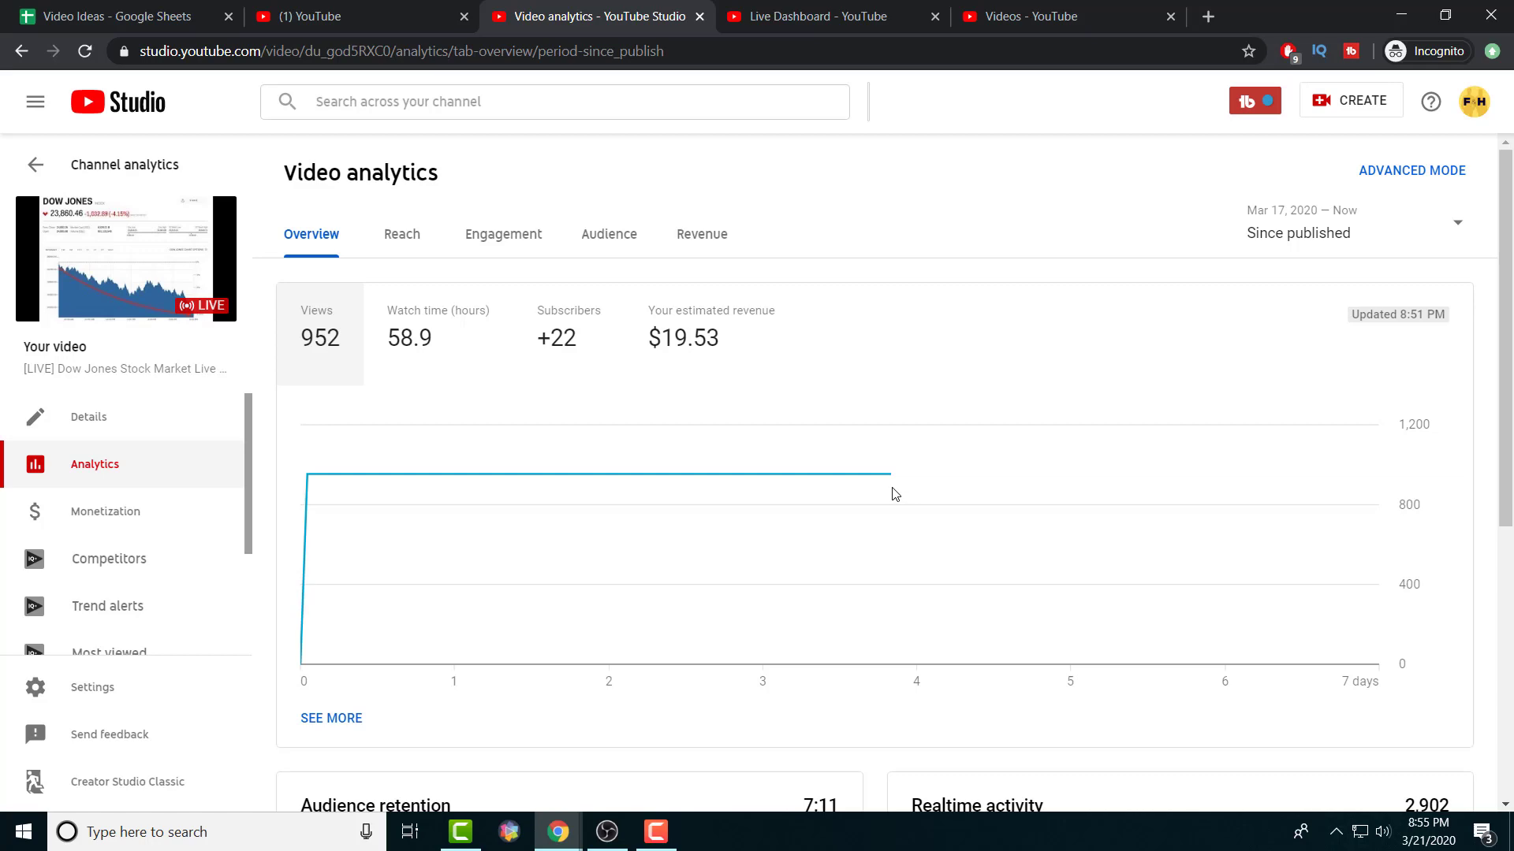
pyautogui.click(850, 16)
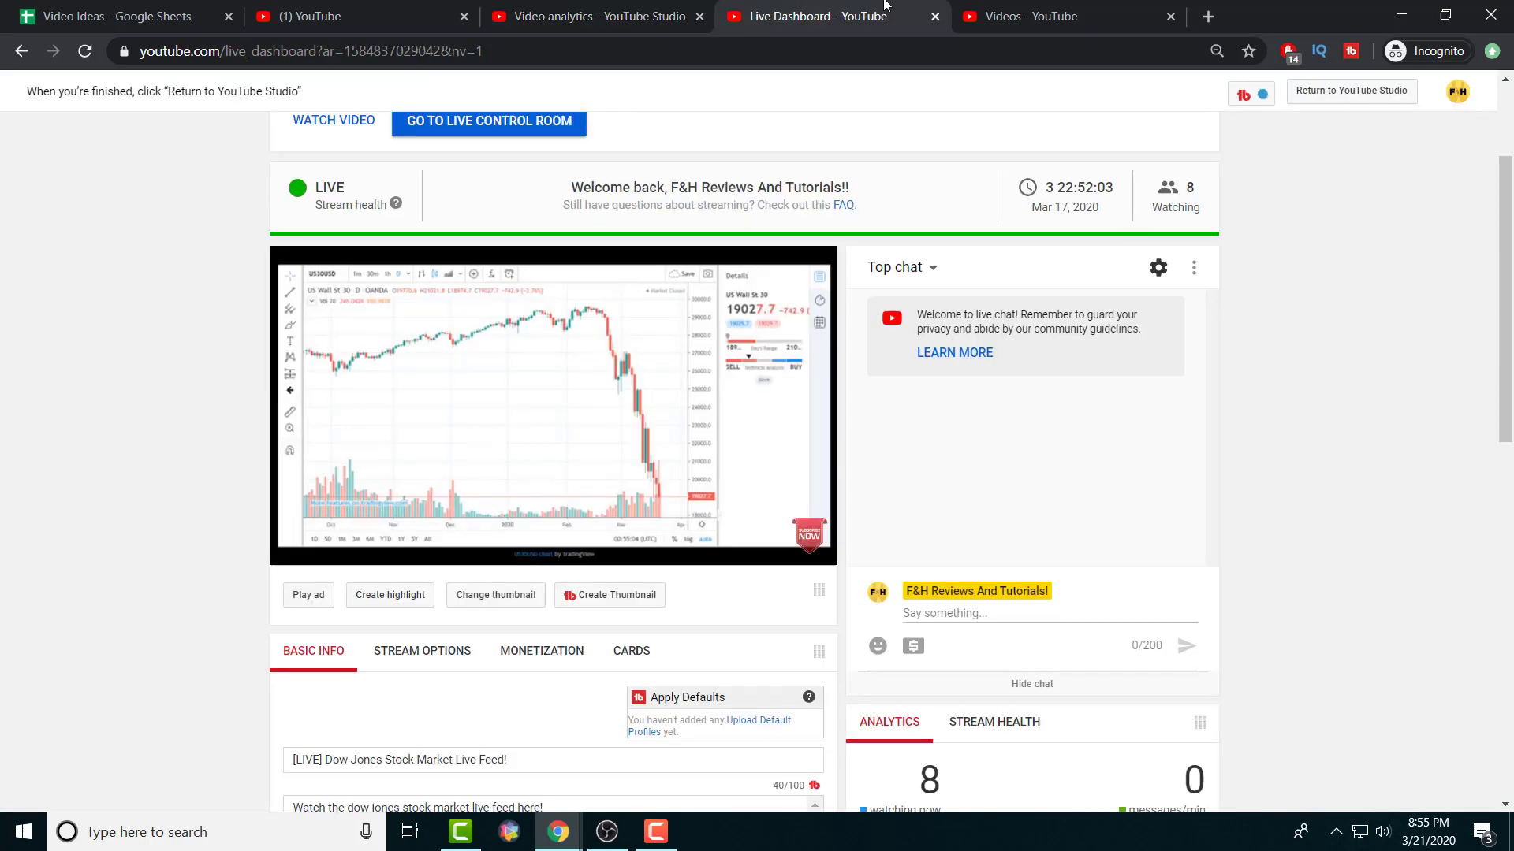
pyautogui.click(614, 831)
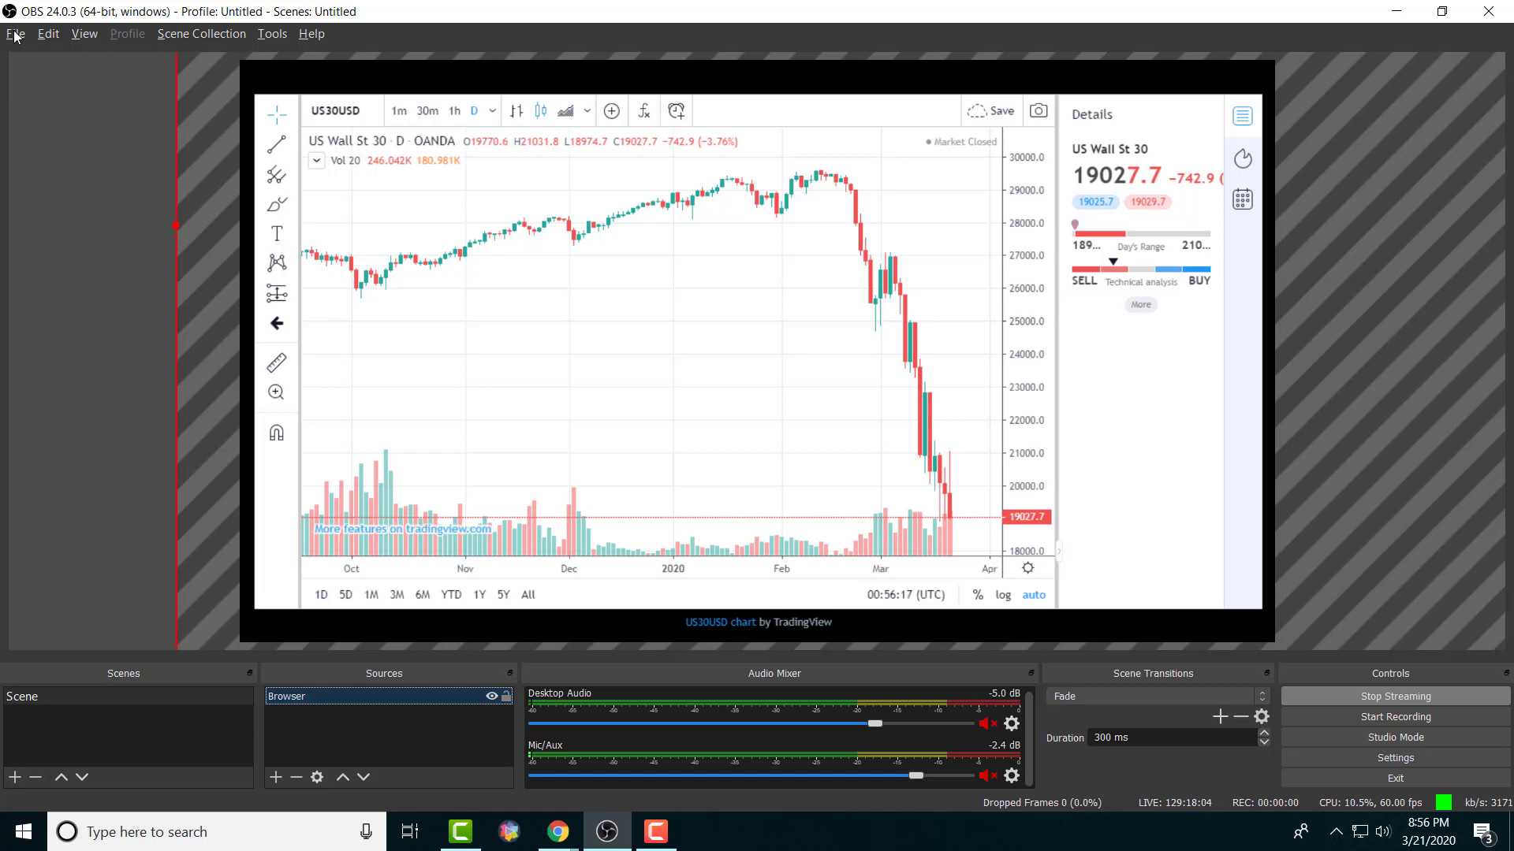
# Confirm OBS stream settings use YouTube as the service, then bring up Chrome's Live Dashboard
pyautogui.click(14, 35)
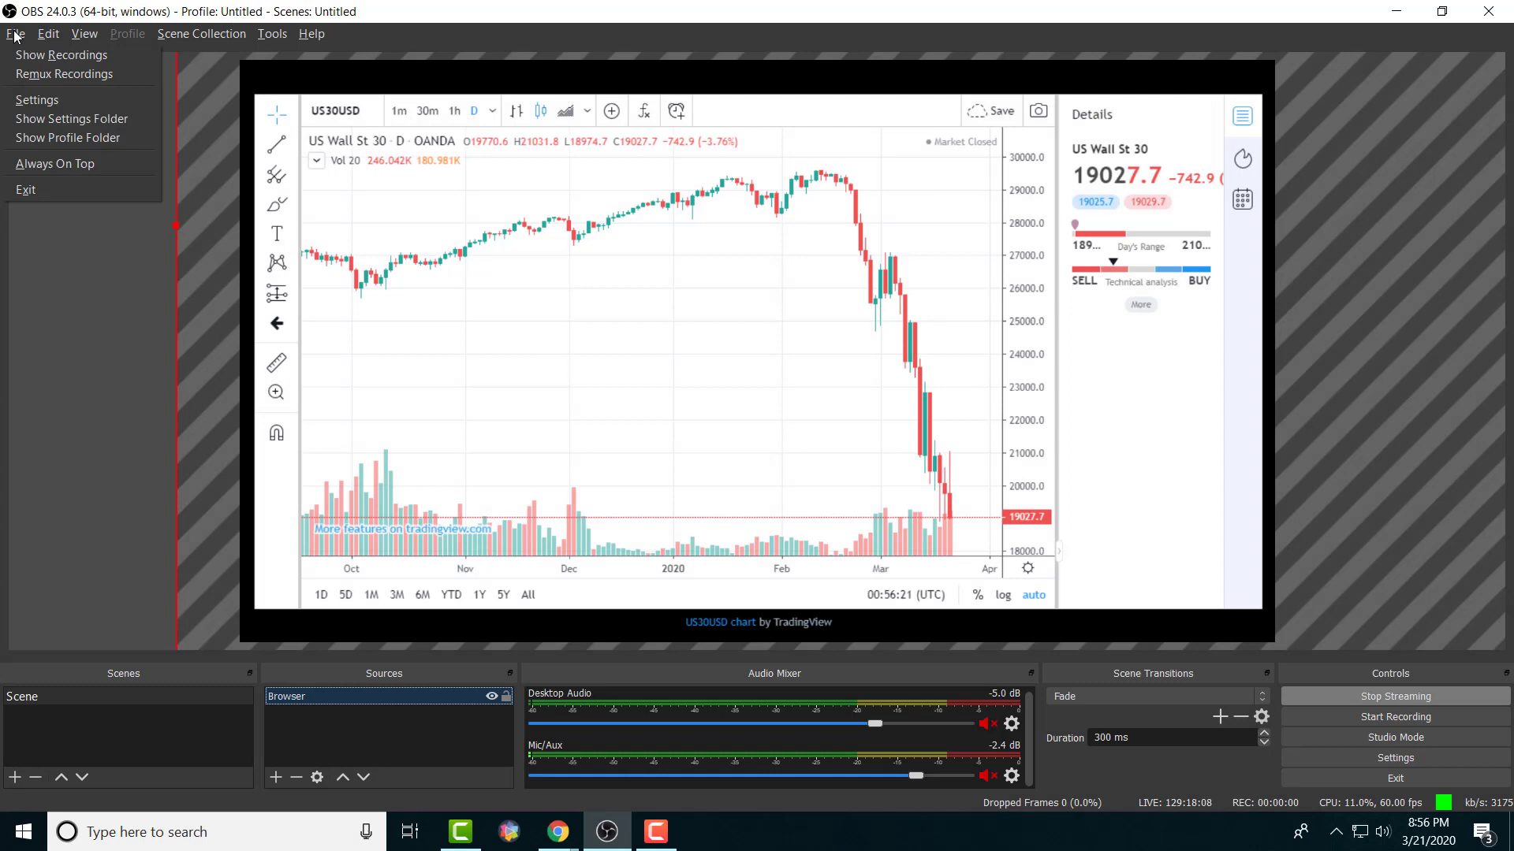
pyautogui.click(32, 100)
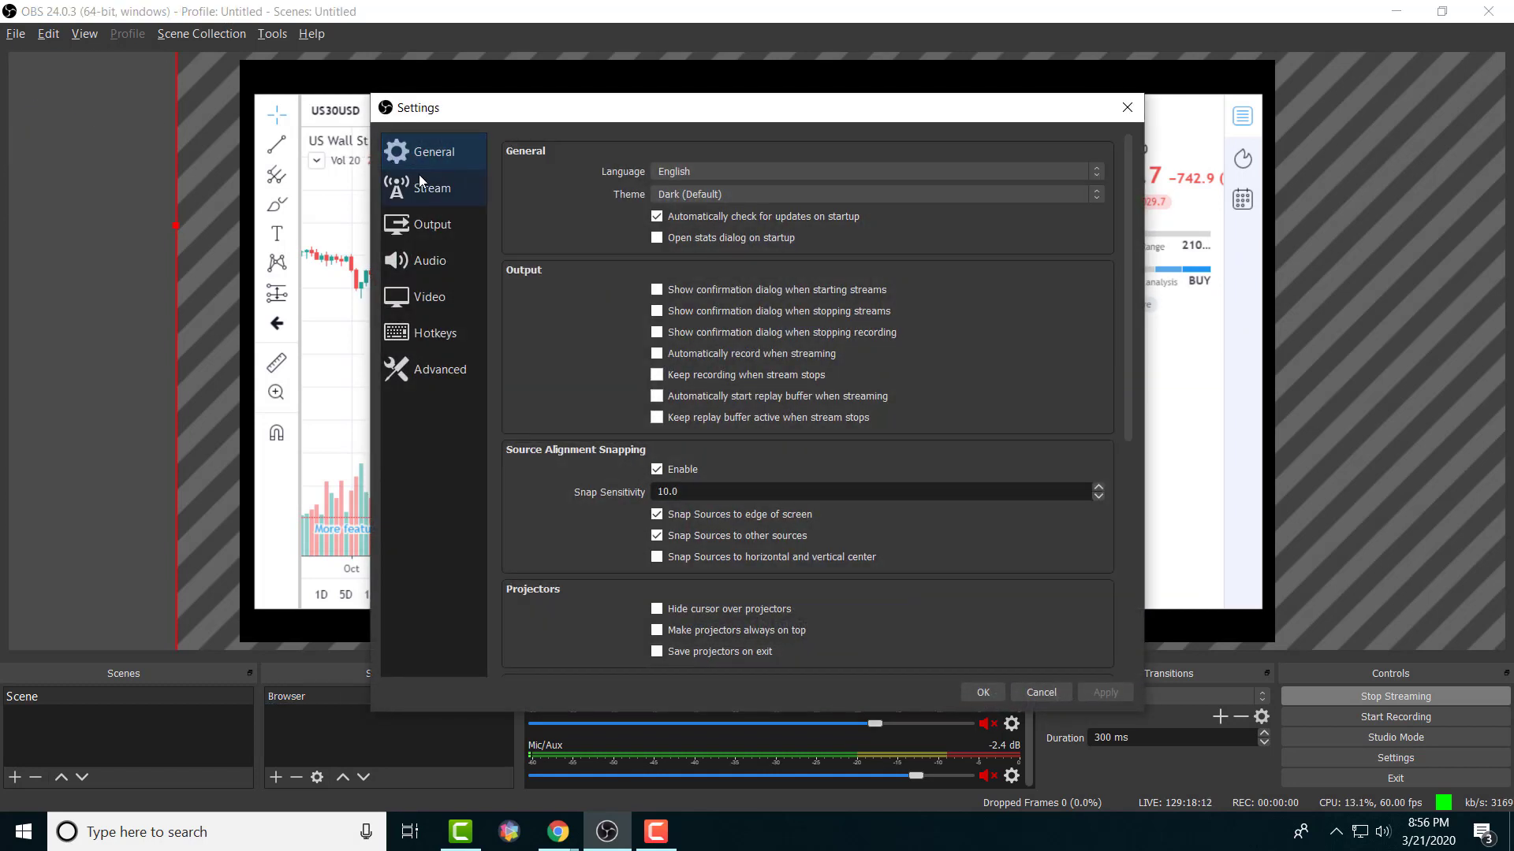
pyautogui.click(418, 179)
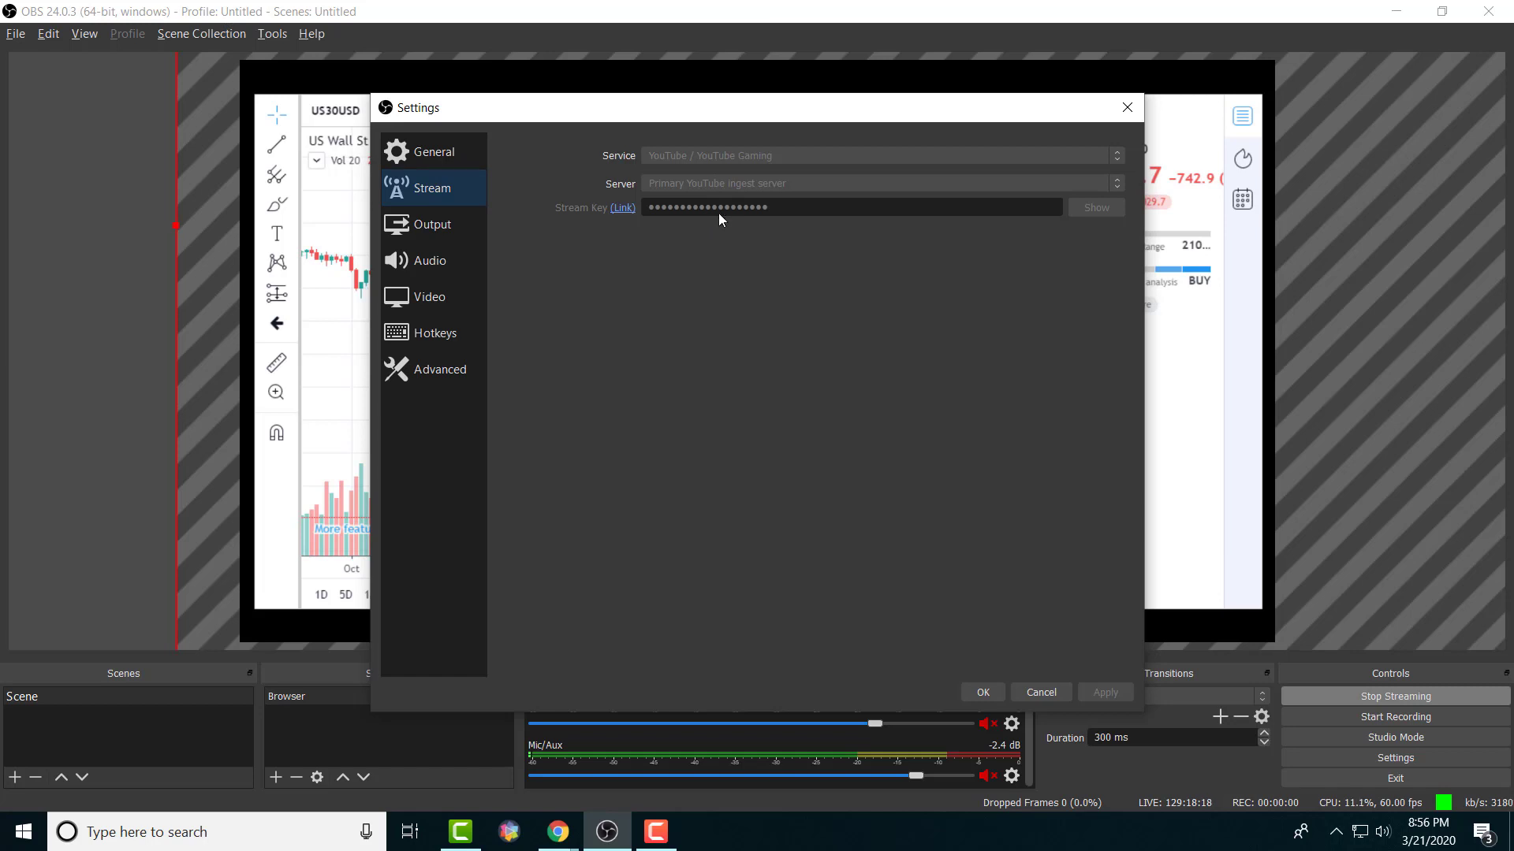
pyautogui.click(557, 832)
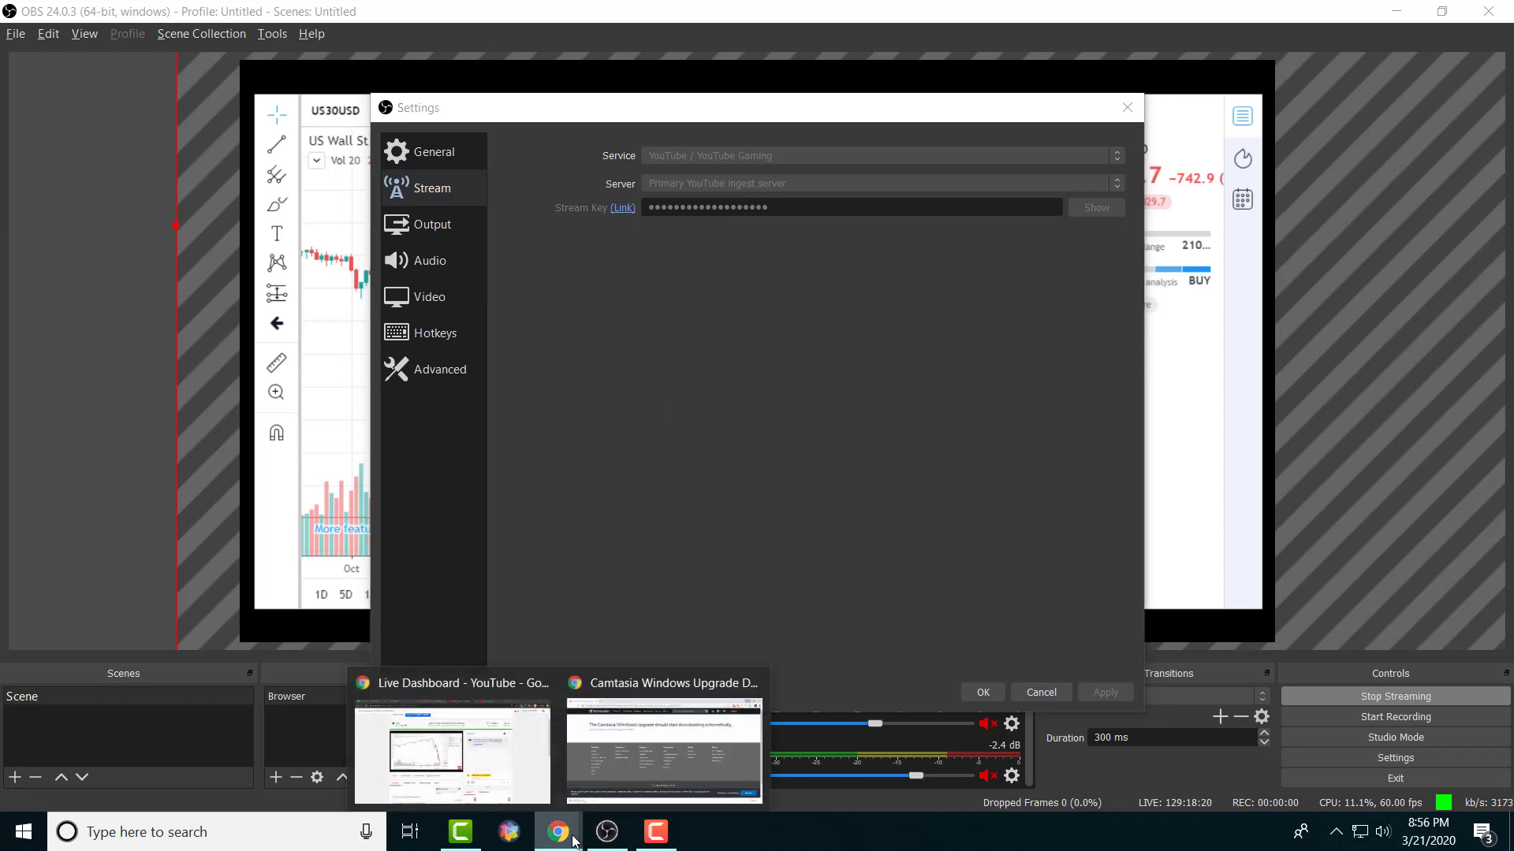
# Check the dashboard's encoder server URL rtmp://a.rtmp.youtube.com/live2 and stream key, then switch back to OBS
pyautogui.click(497, 759)
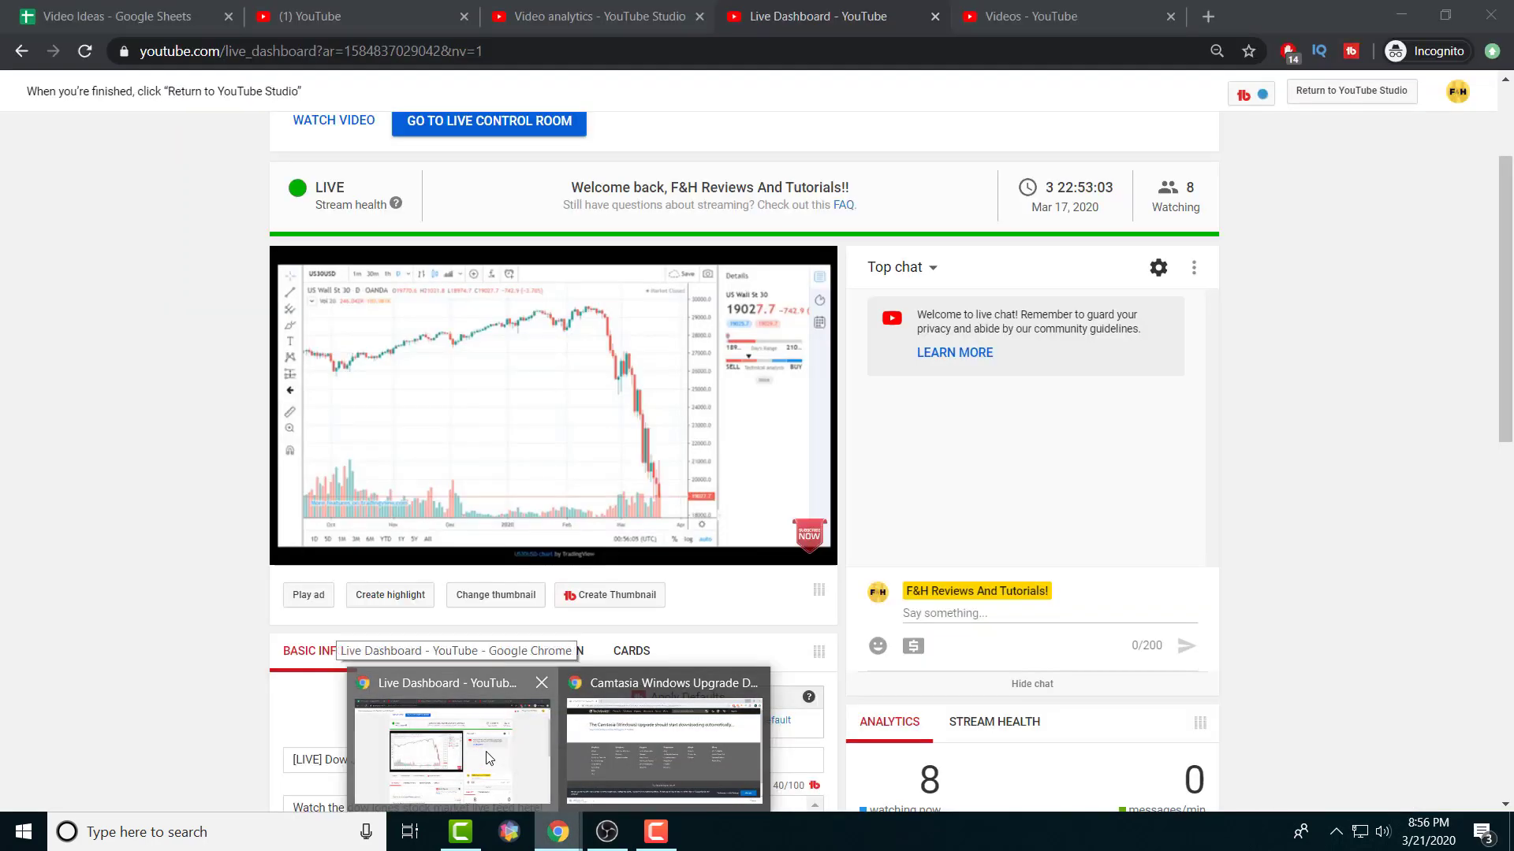
pyautogui.scroll(-10, 200, 456)
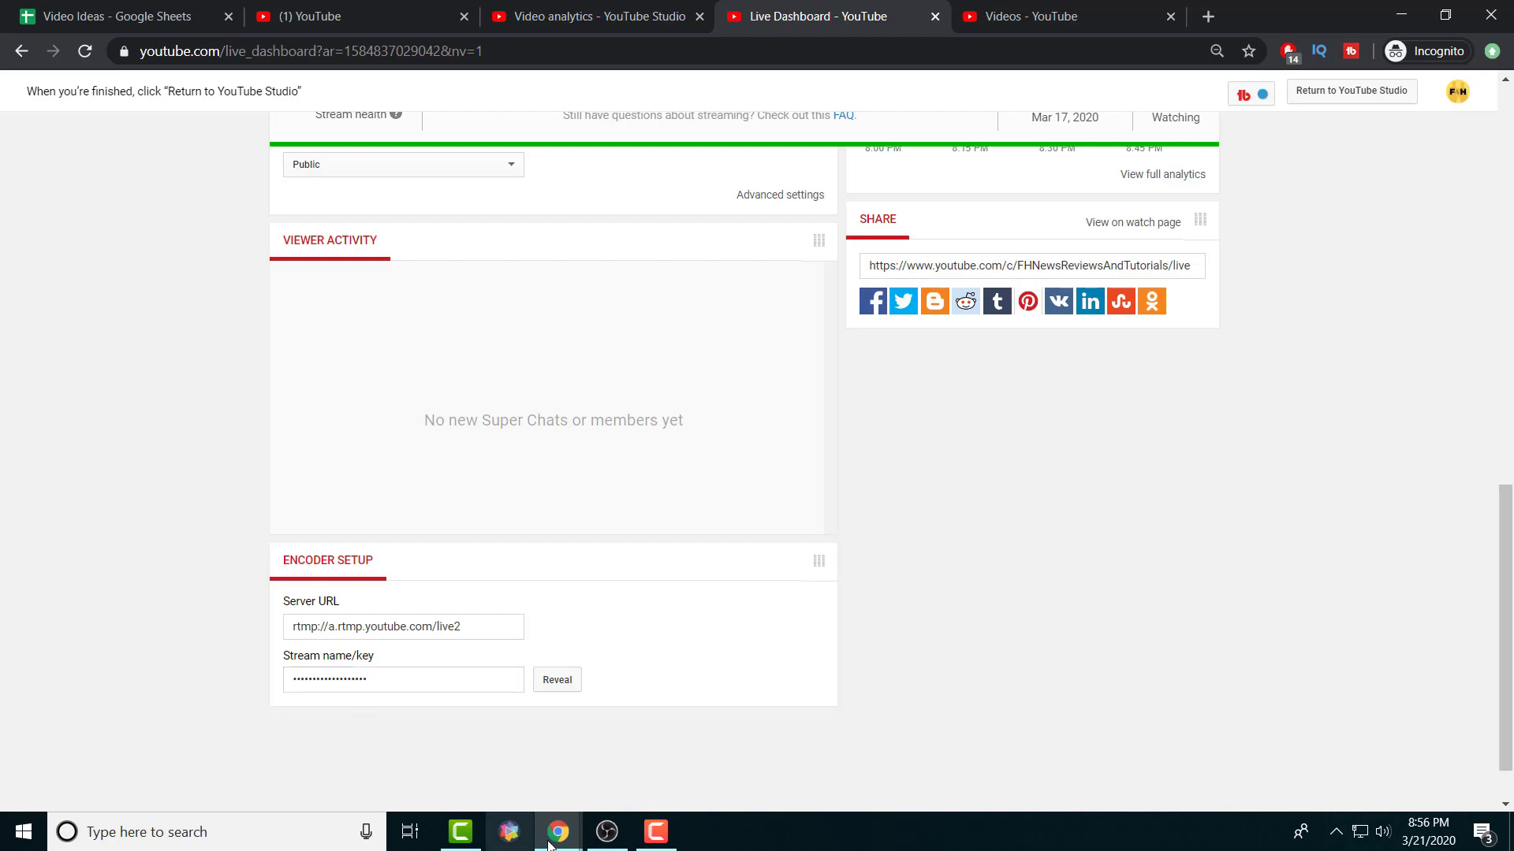
pyautogui.click(606, 831)
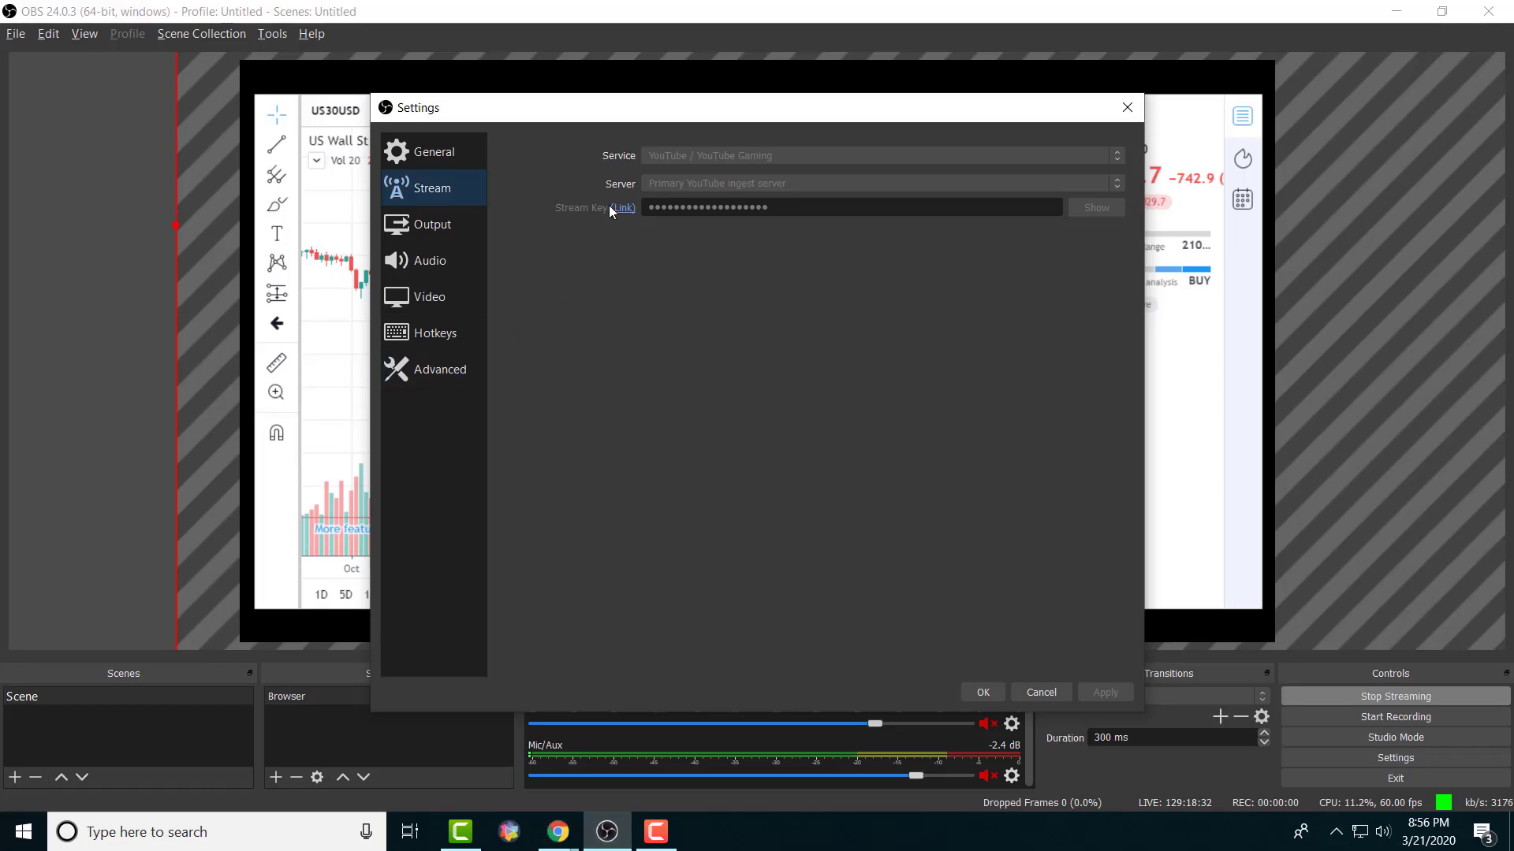
# Review each OBS settings page, noting 3000 Kbps bitrate and 1920x1080 resolution, ending on General
pyautogui.click(442, 155)
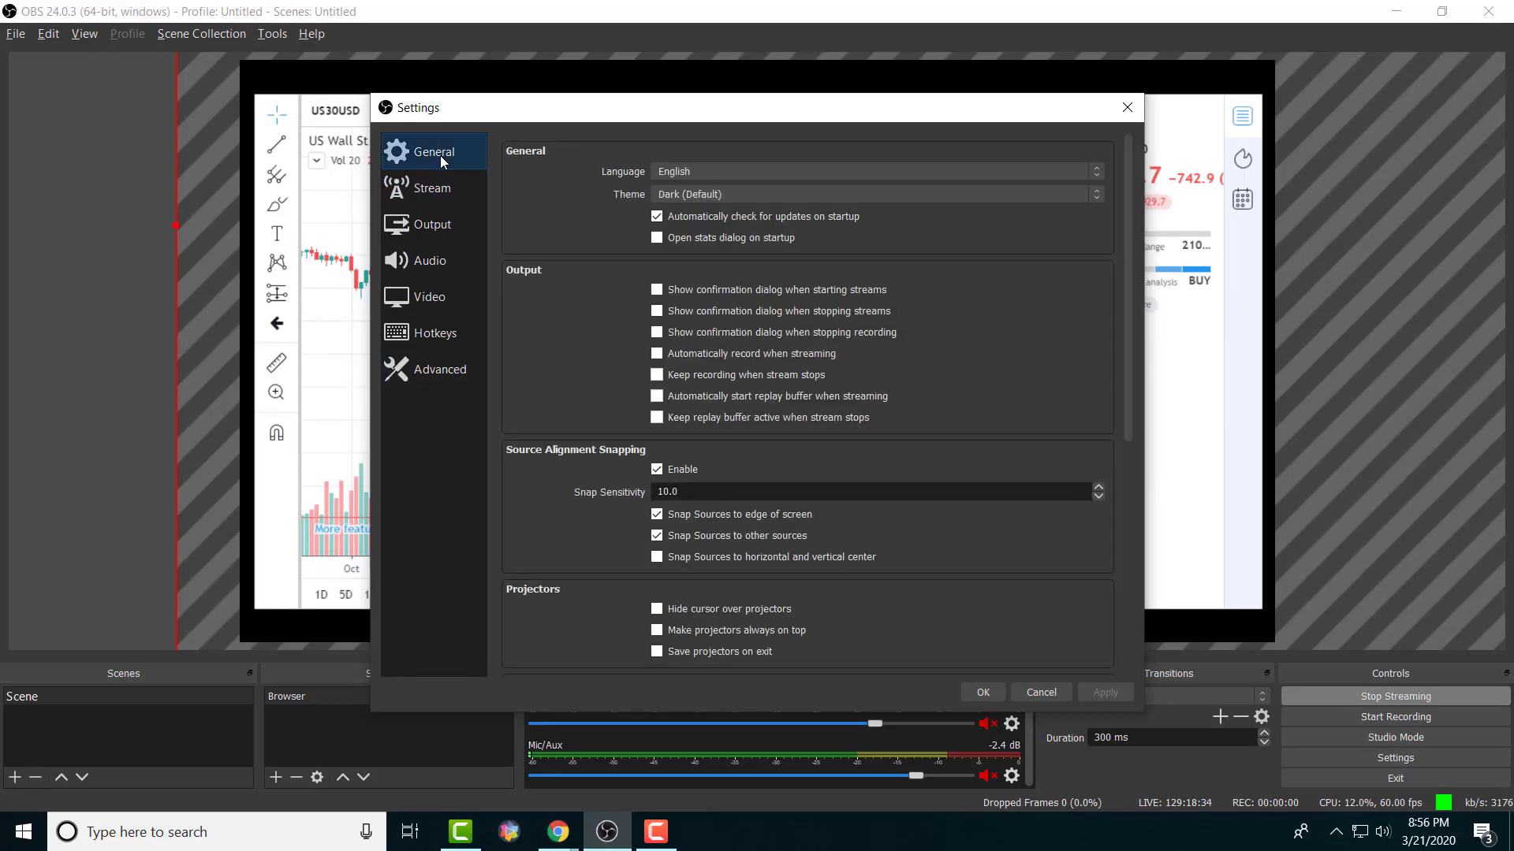
pyautogui.click(436, 225)
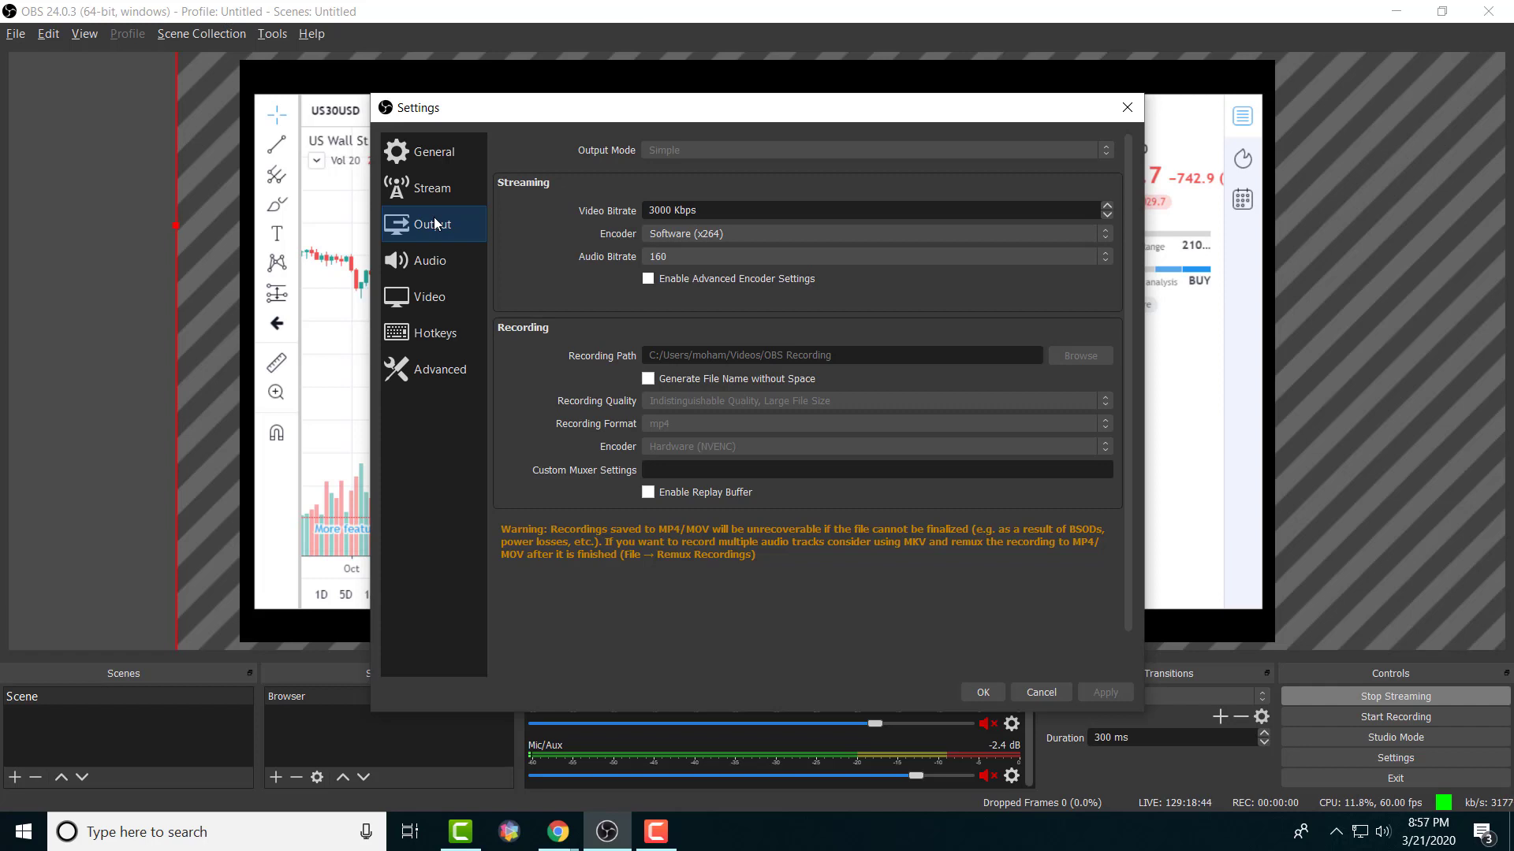
pyautogui.click(418, 252)
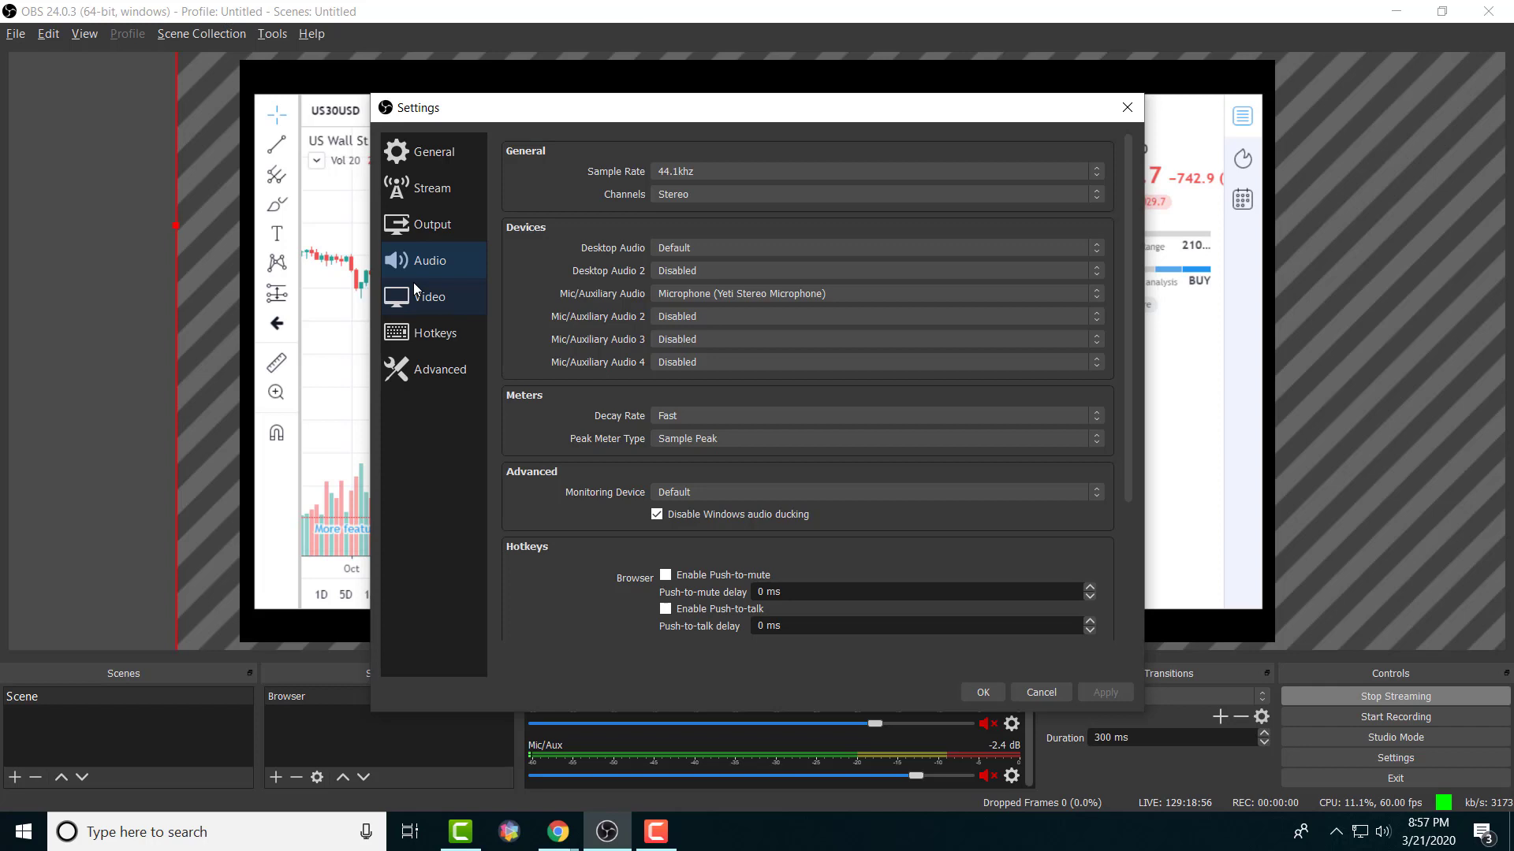
pyautogui.click(449, 300)
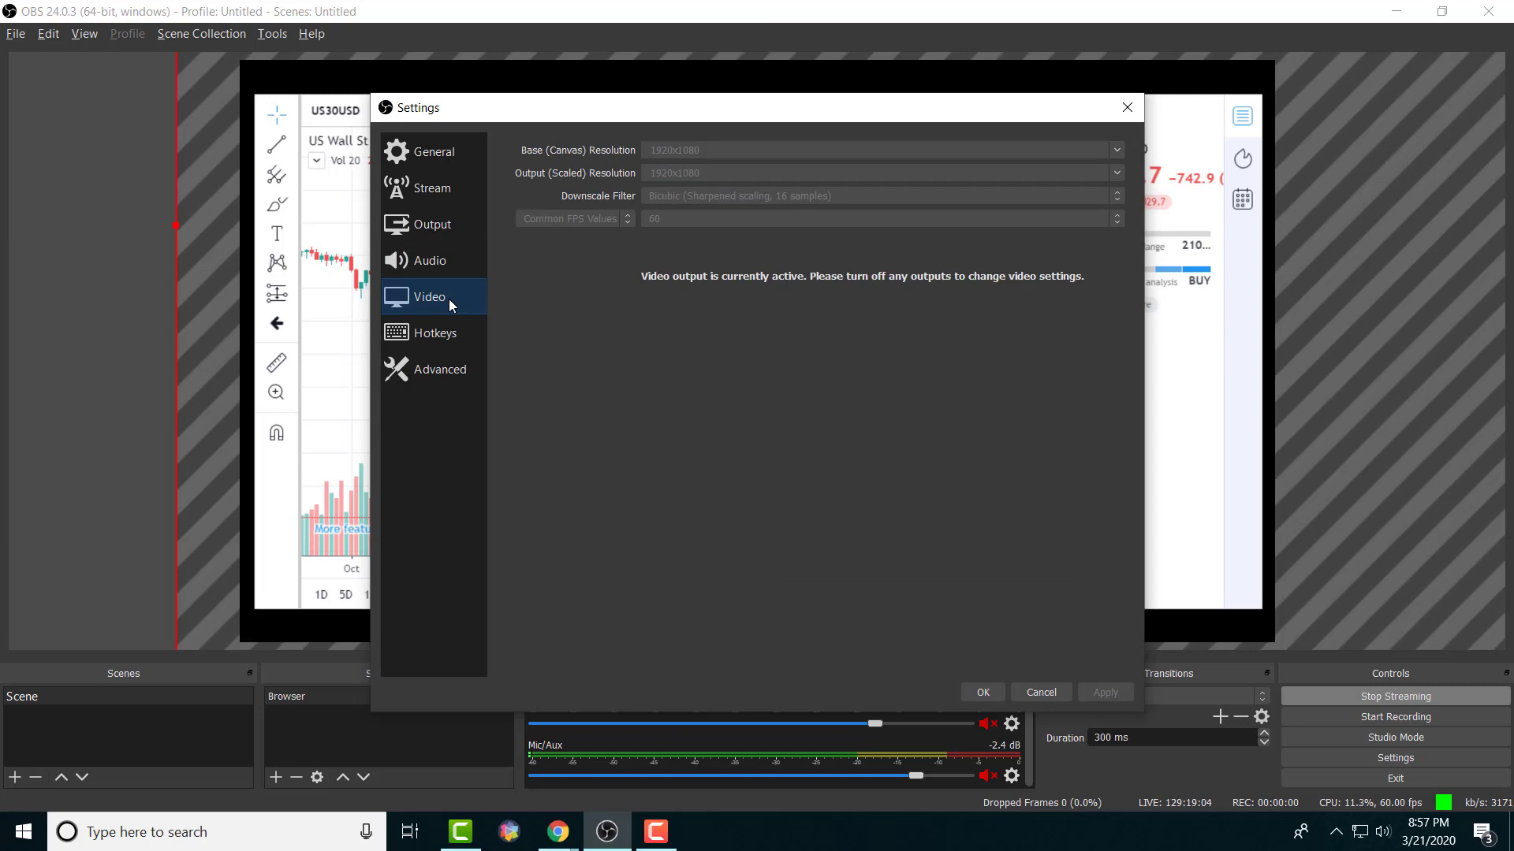
pyautogui.click(454, 323)
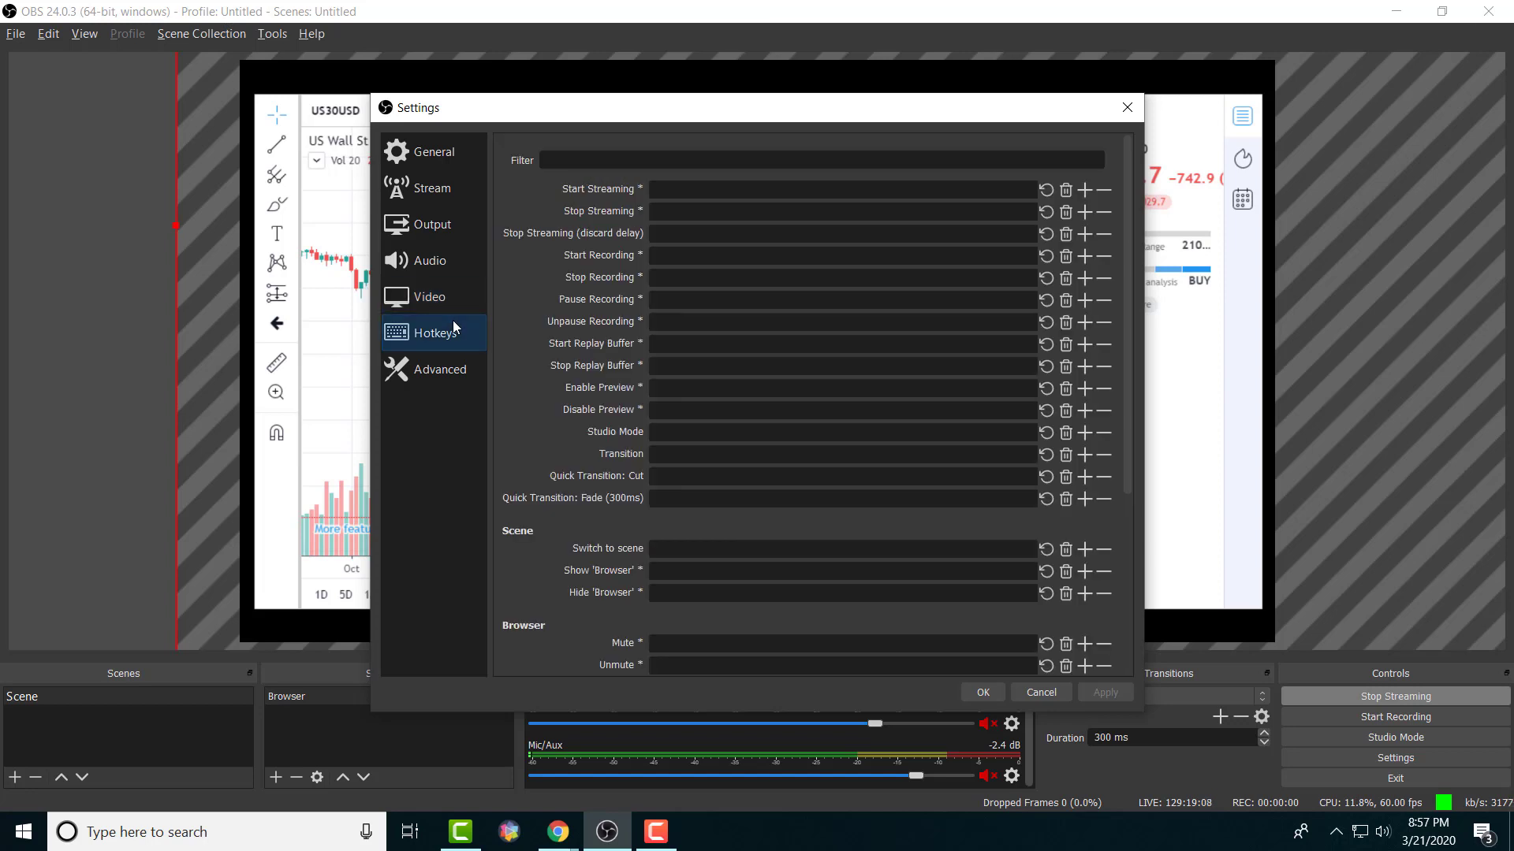
pyautogui.click(420, 371)
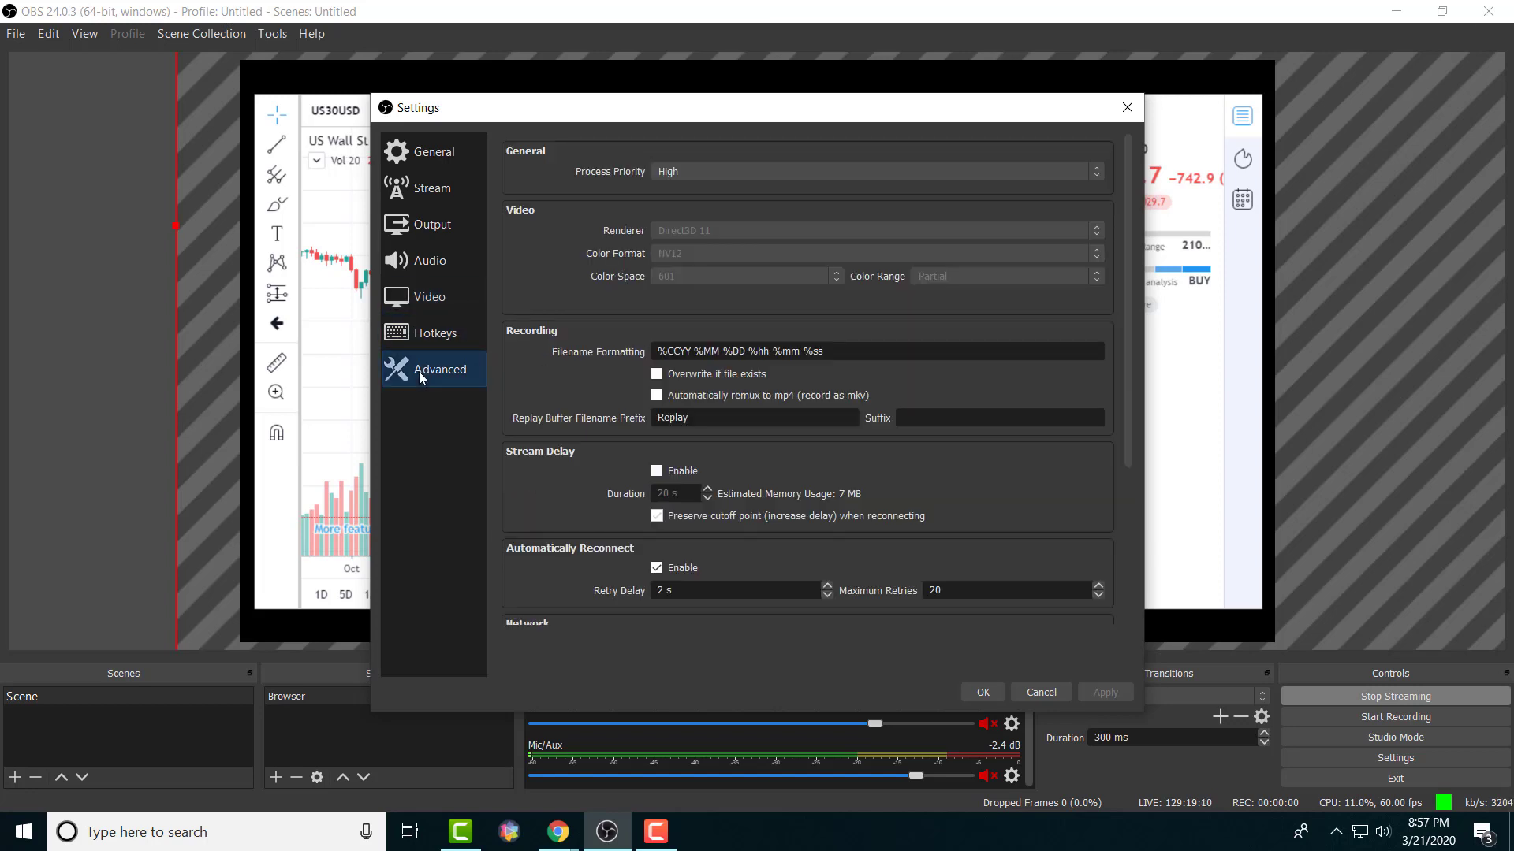
pyautogui.click(431, 151)
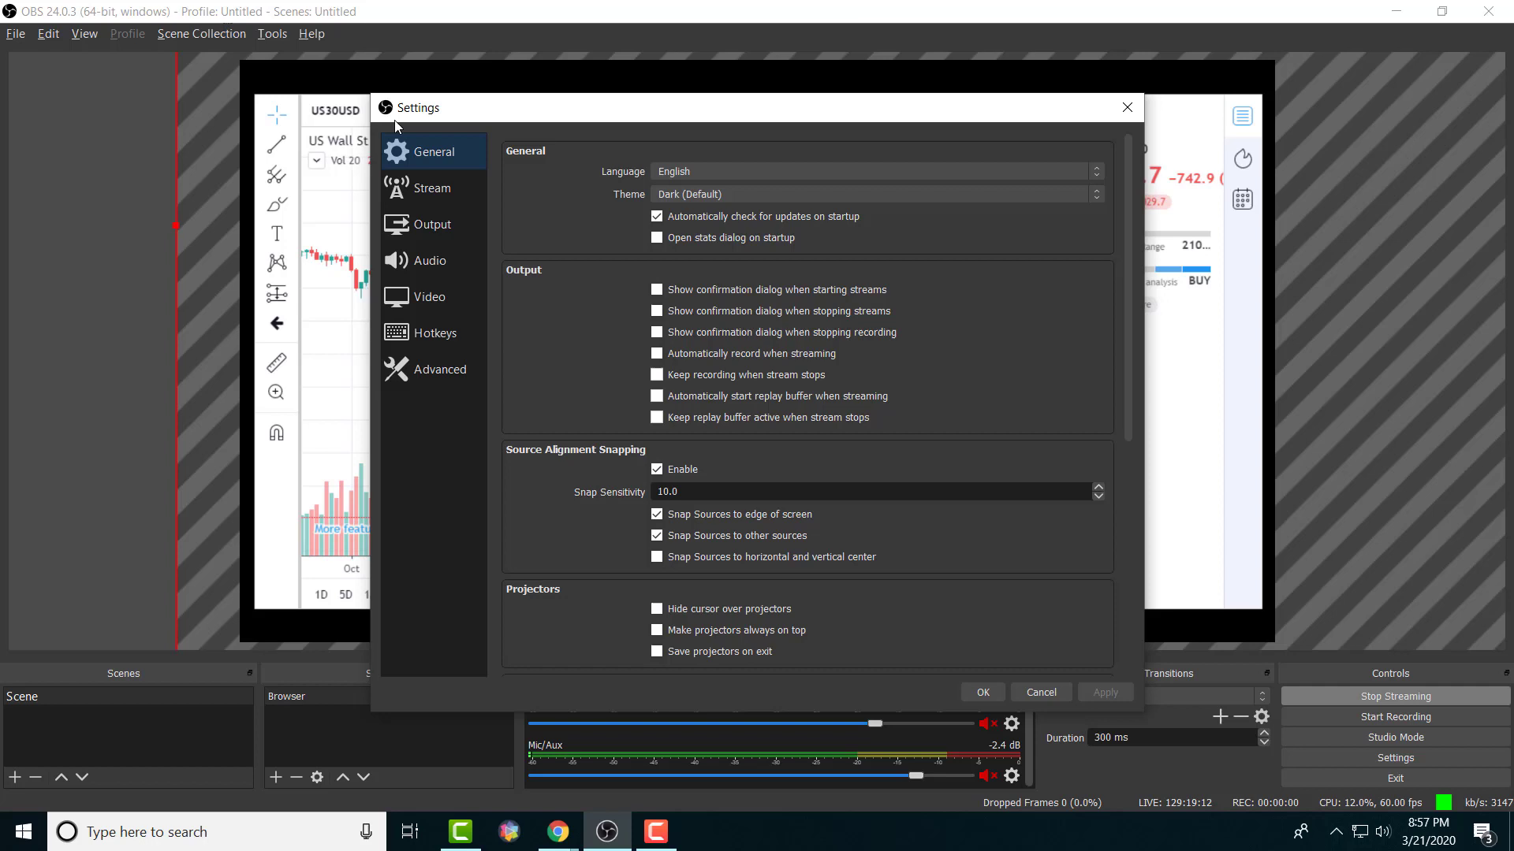
# Close Settings, look over the addable source types, and select the Browser source
pyautogui.click(1127, 107)
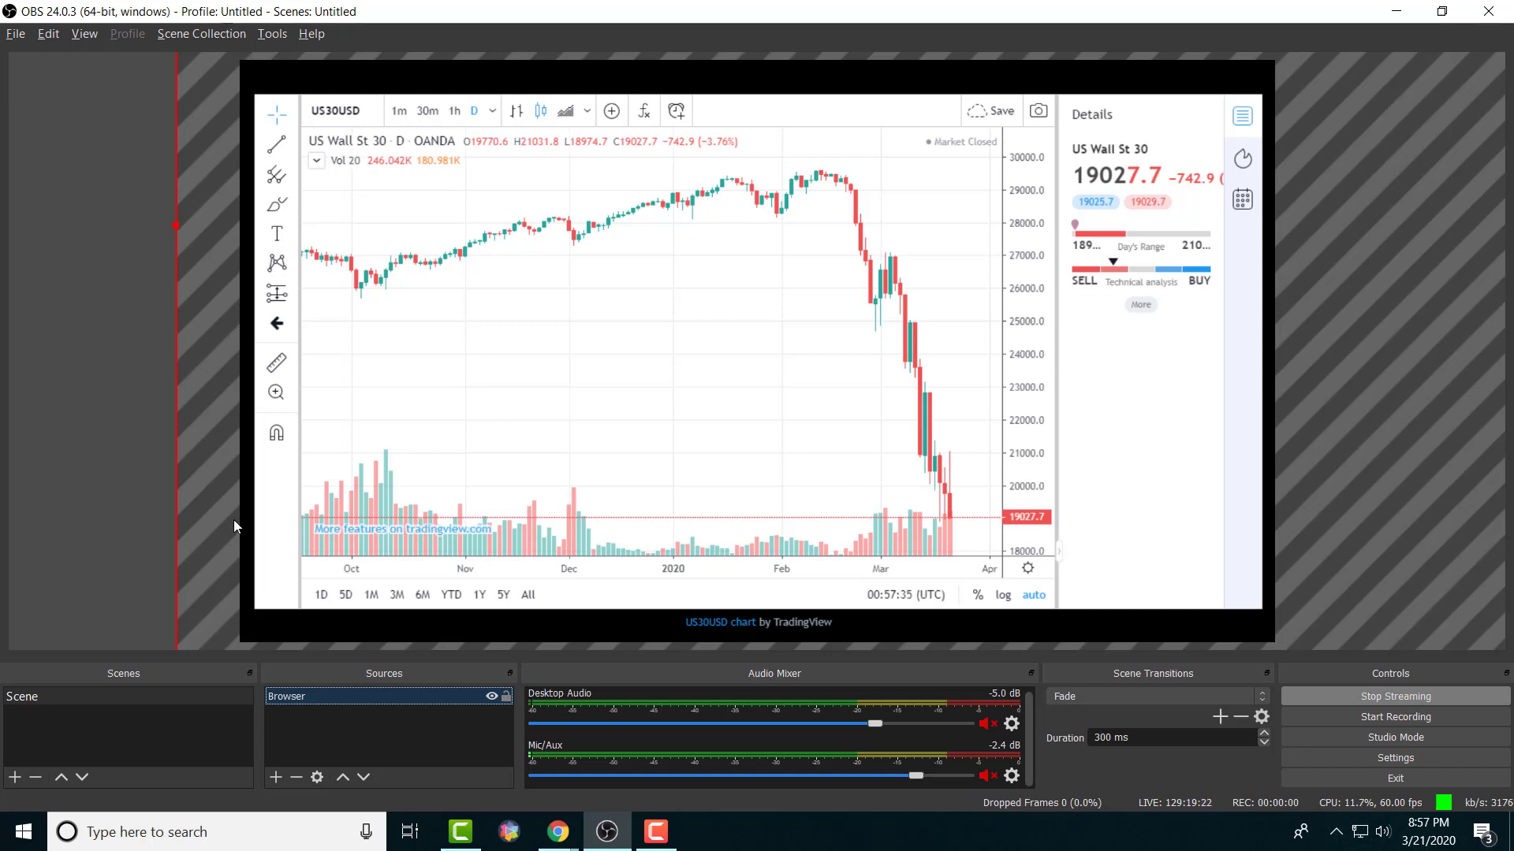
pyautogui.click(374, 753)
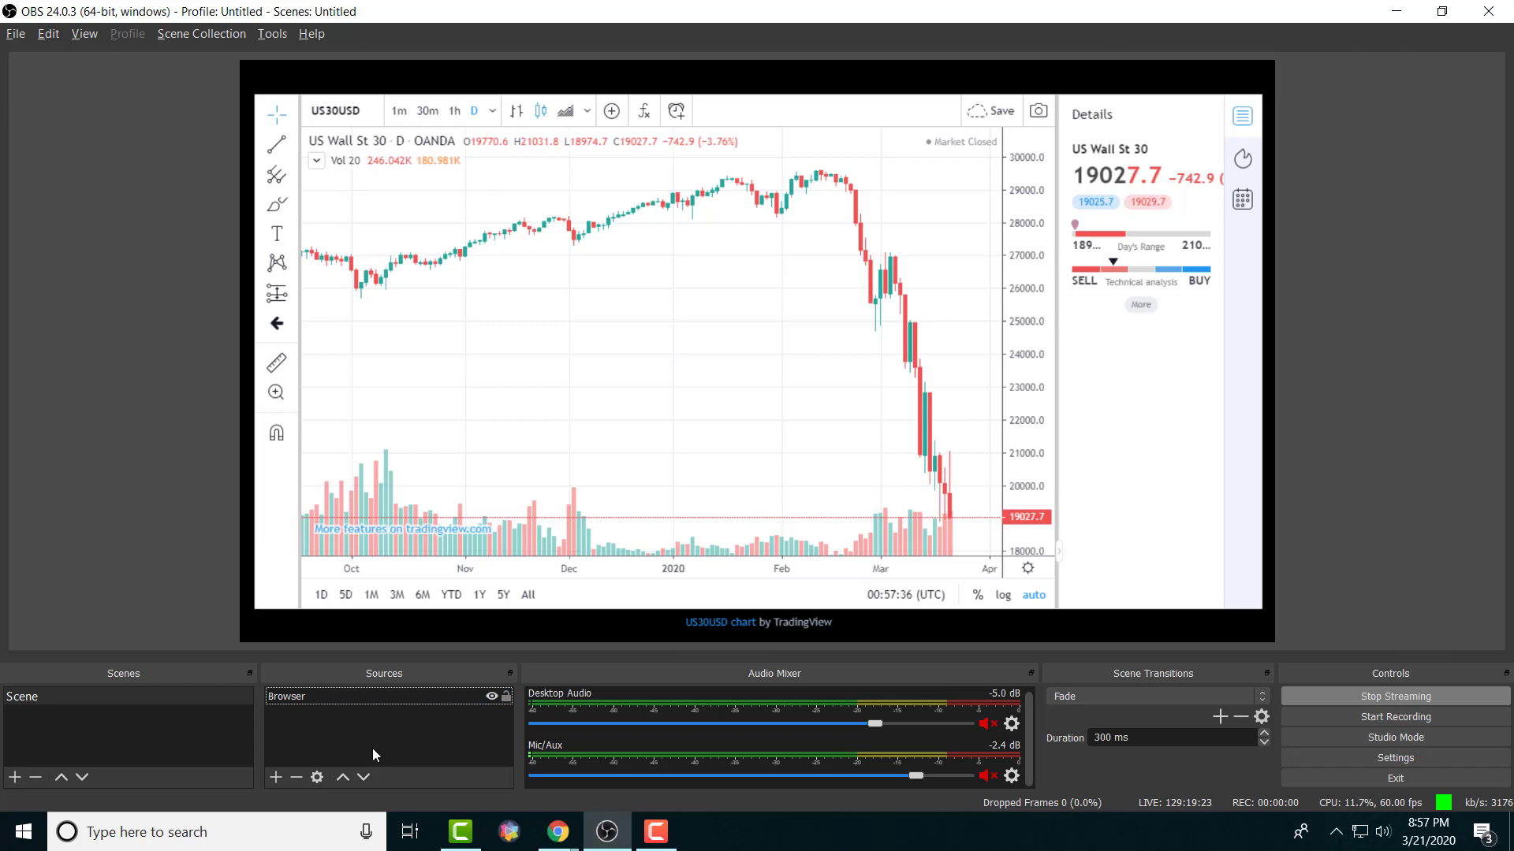
pyautogui.click(275, 777)
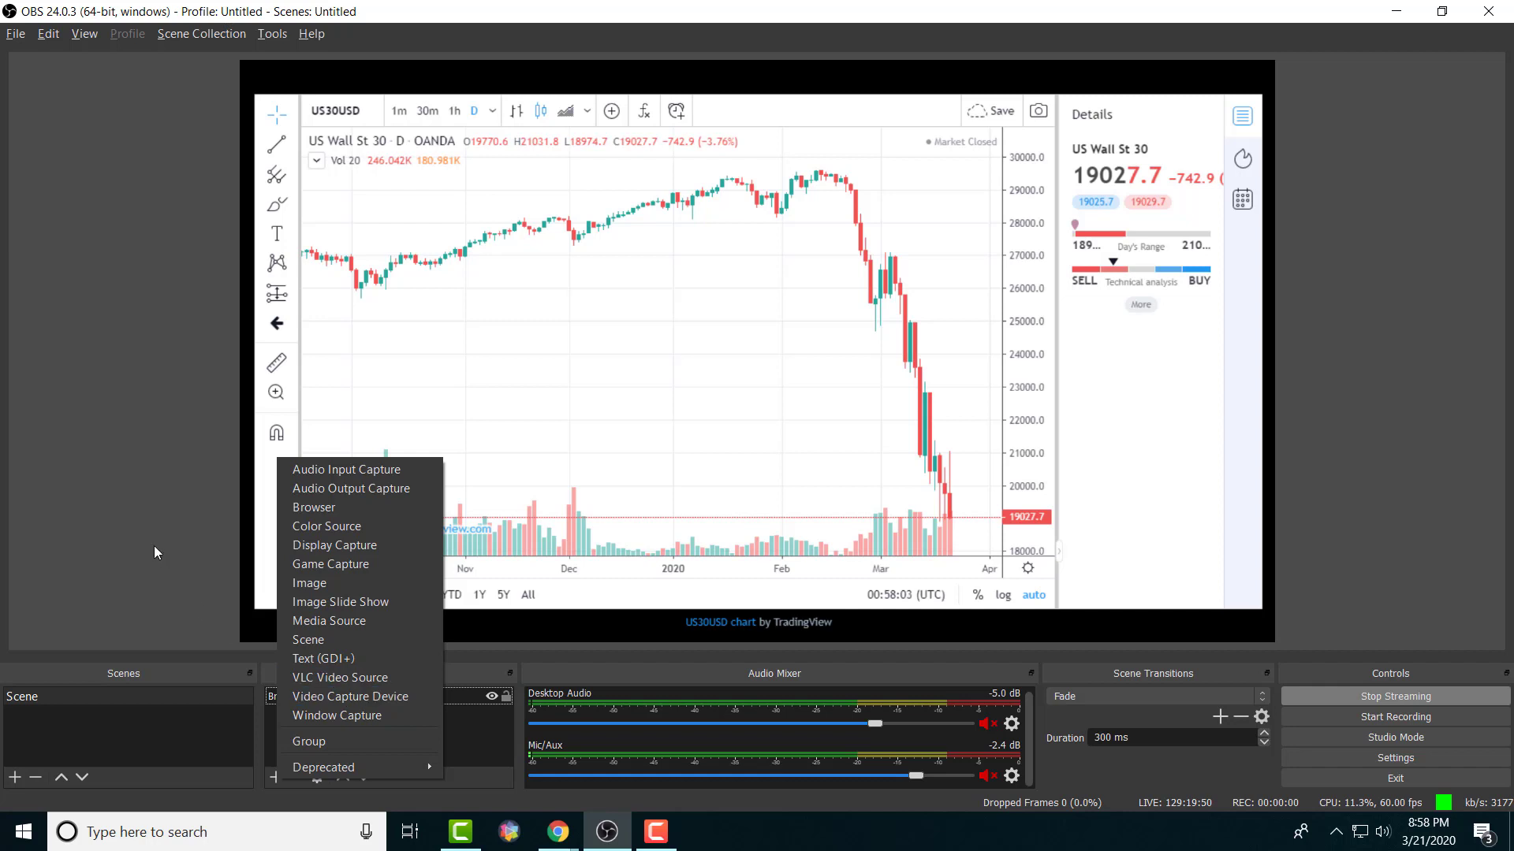
pyautogui.click(114, 499)
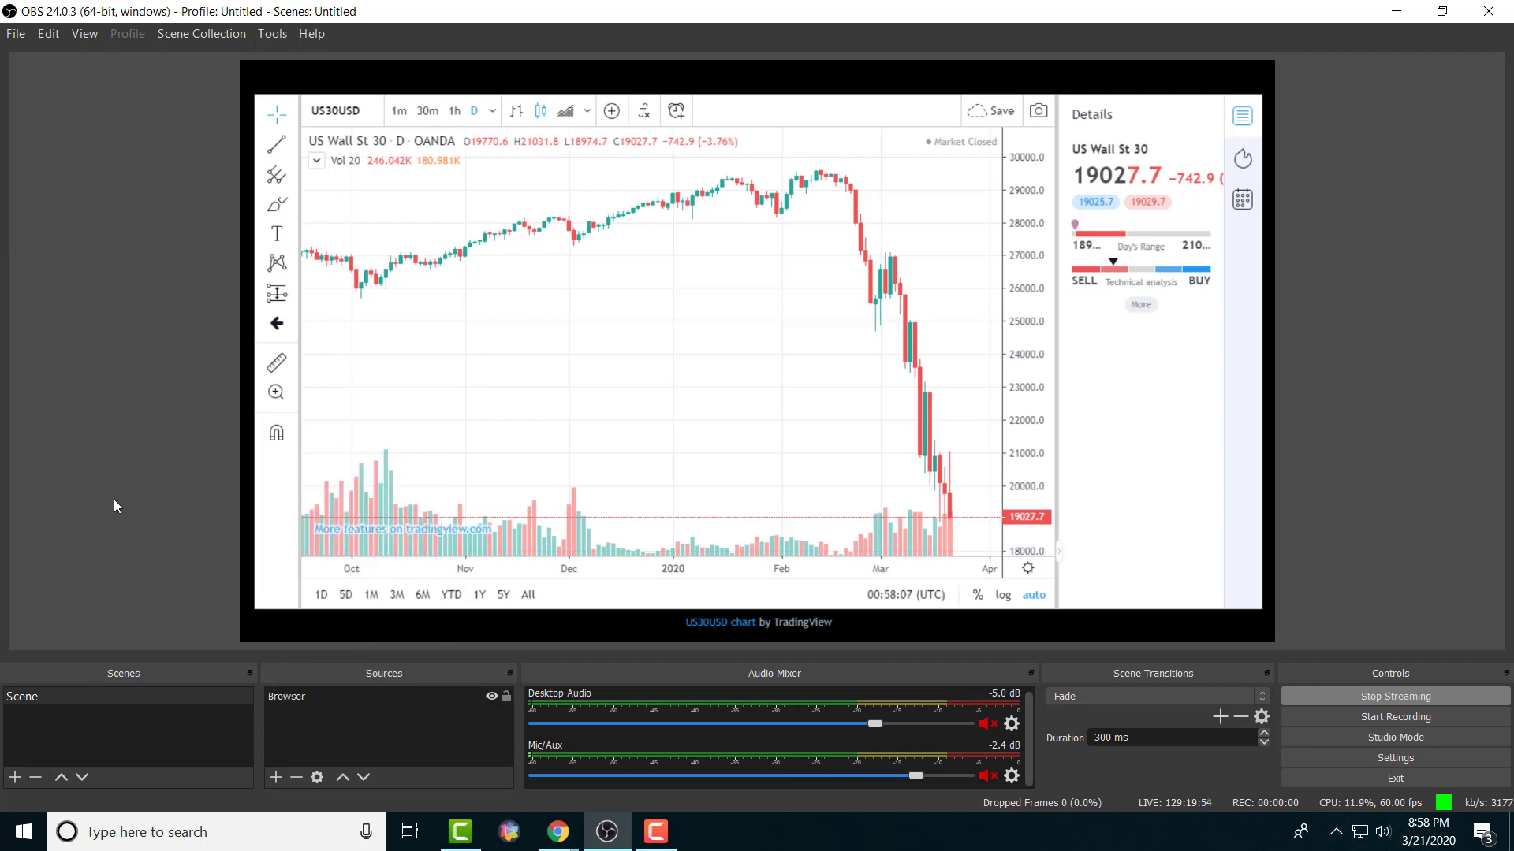
pyautogui.click(386, 703)
# Inspect the Browser source's URL, 1920×1500 size and custom CSS, then close its properties
pyautogui.doubleClick(385, 703)
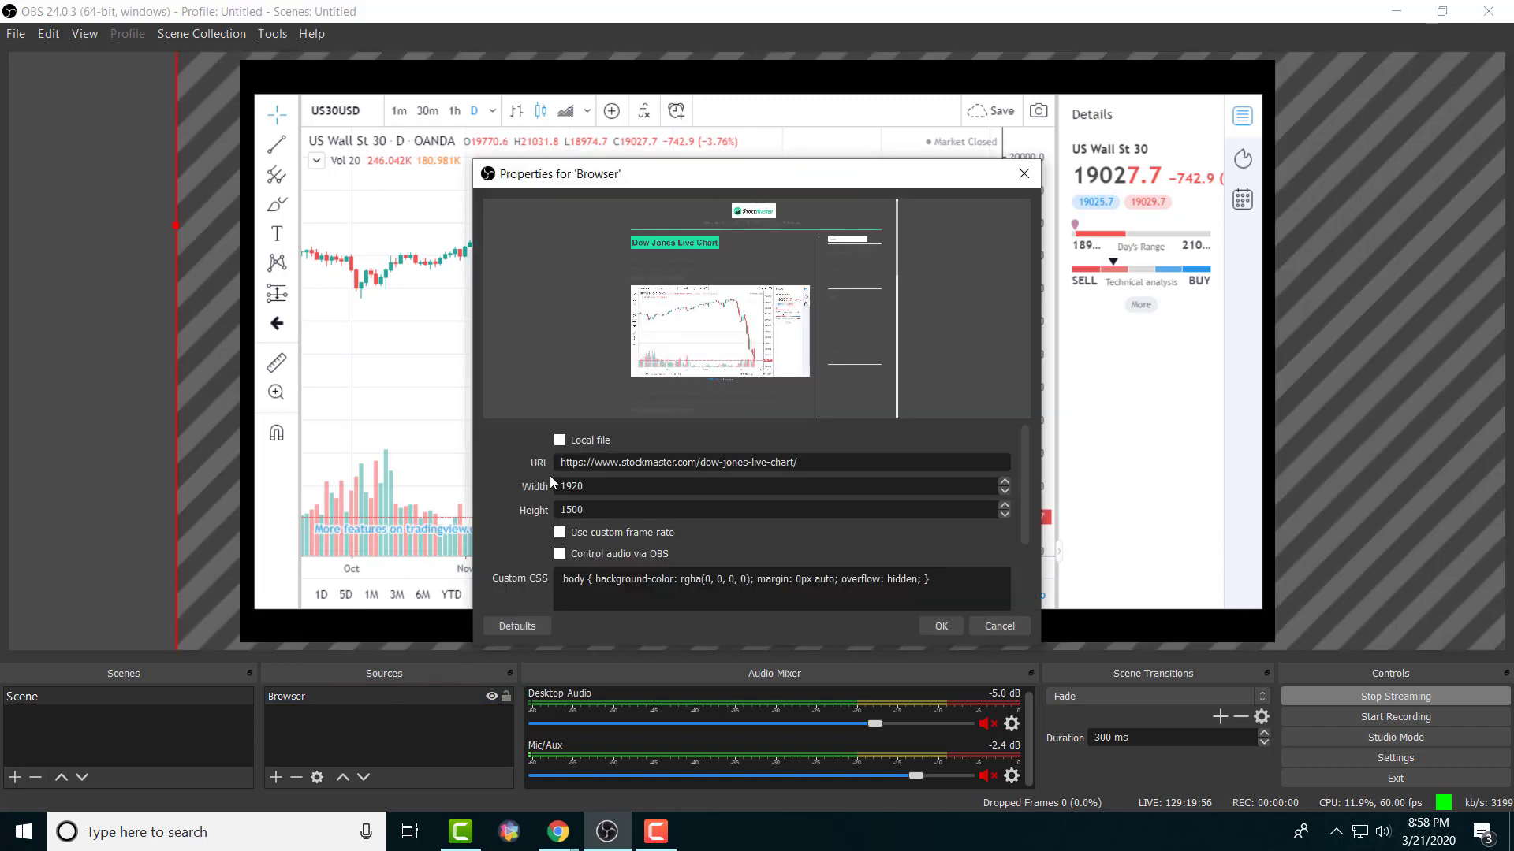
pyautogui.scroll(-2, 512, 461)
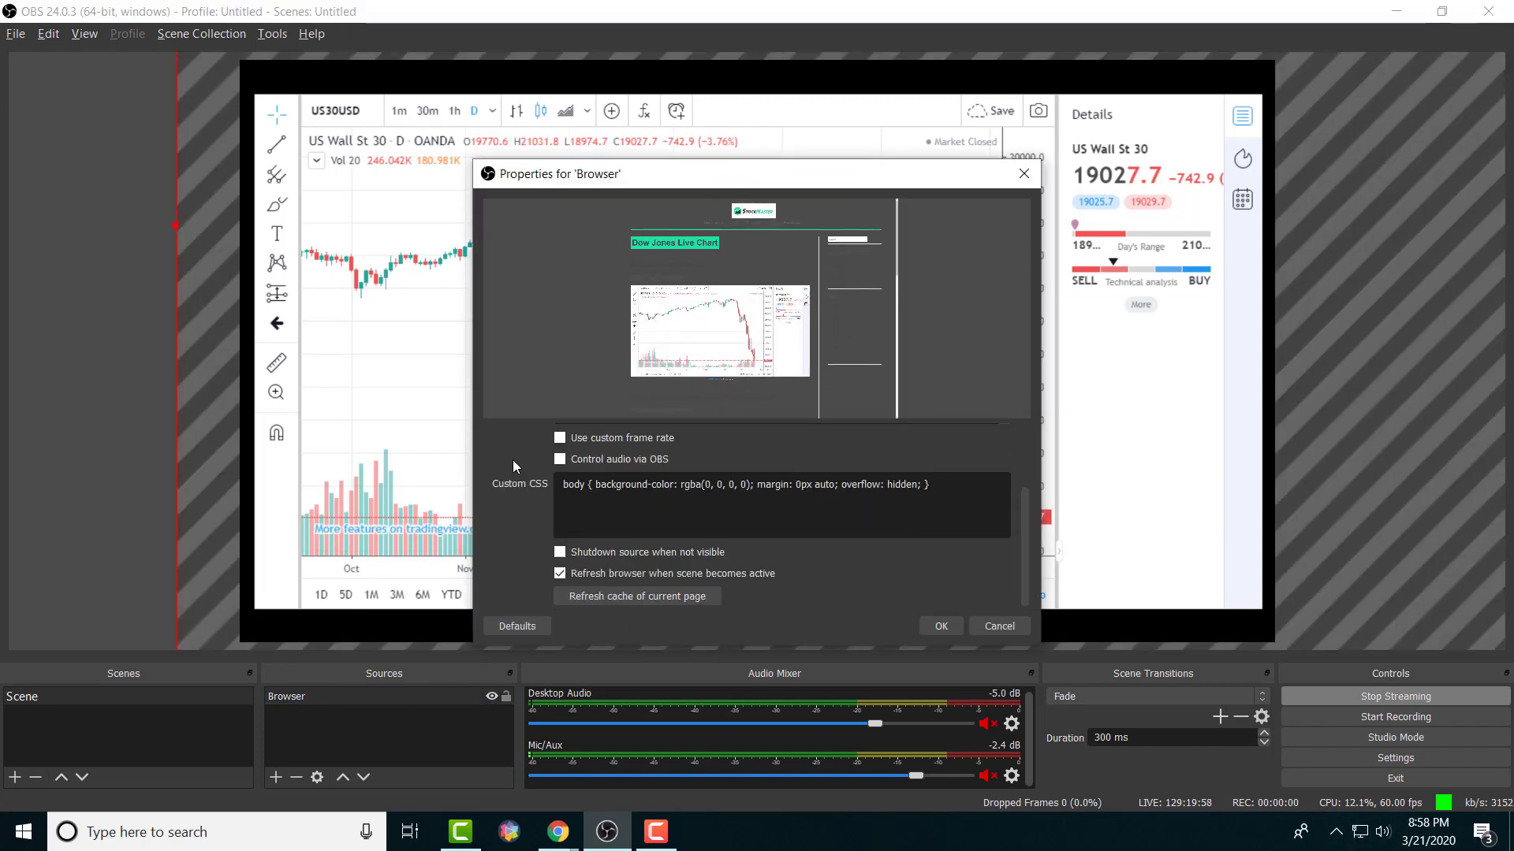
pyautogui.scroll(2, 512, 465)
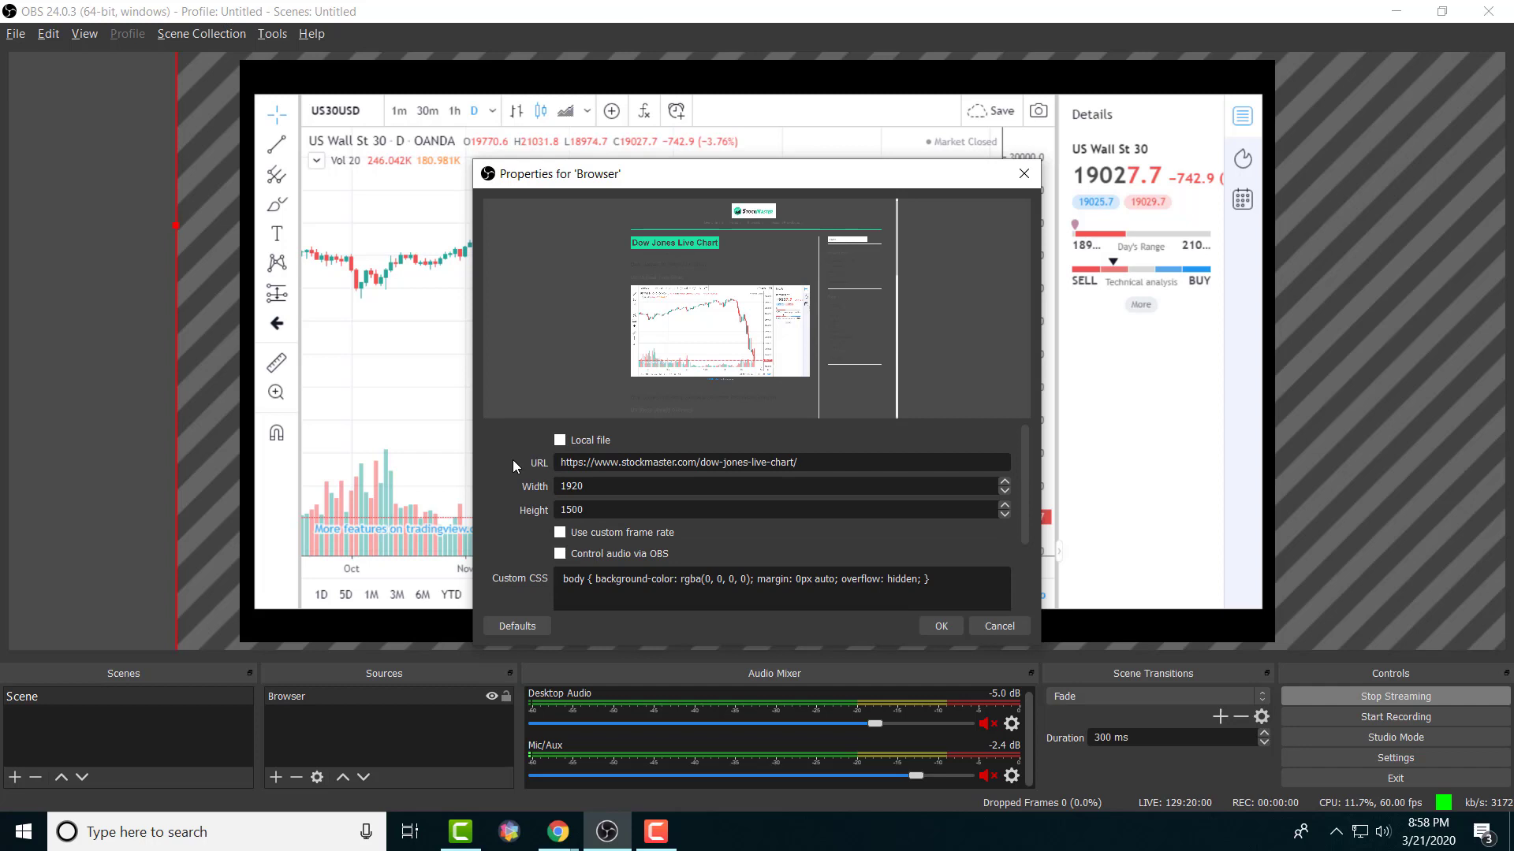
pyautogui.scroll(-2, 513, 461)
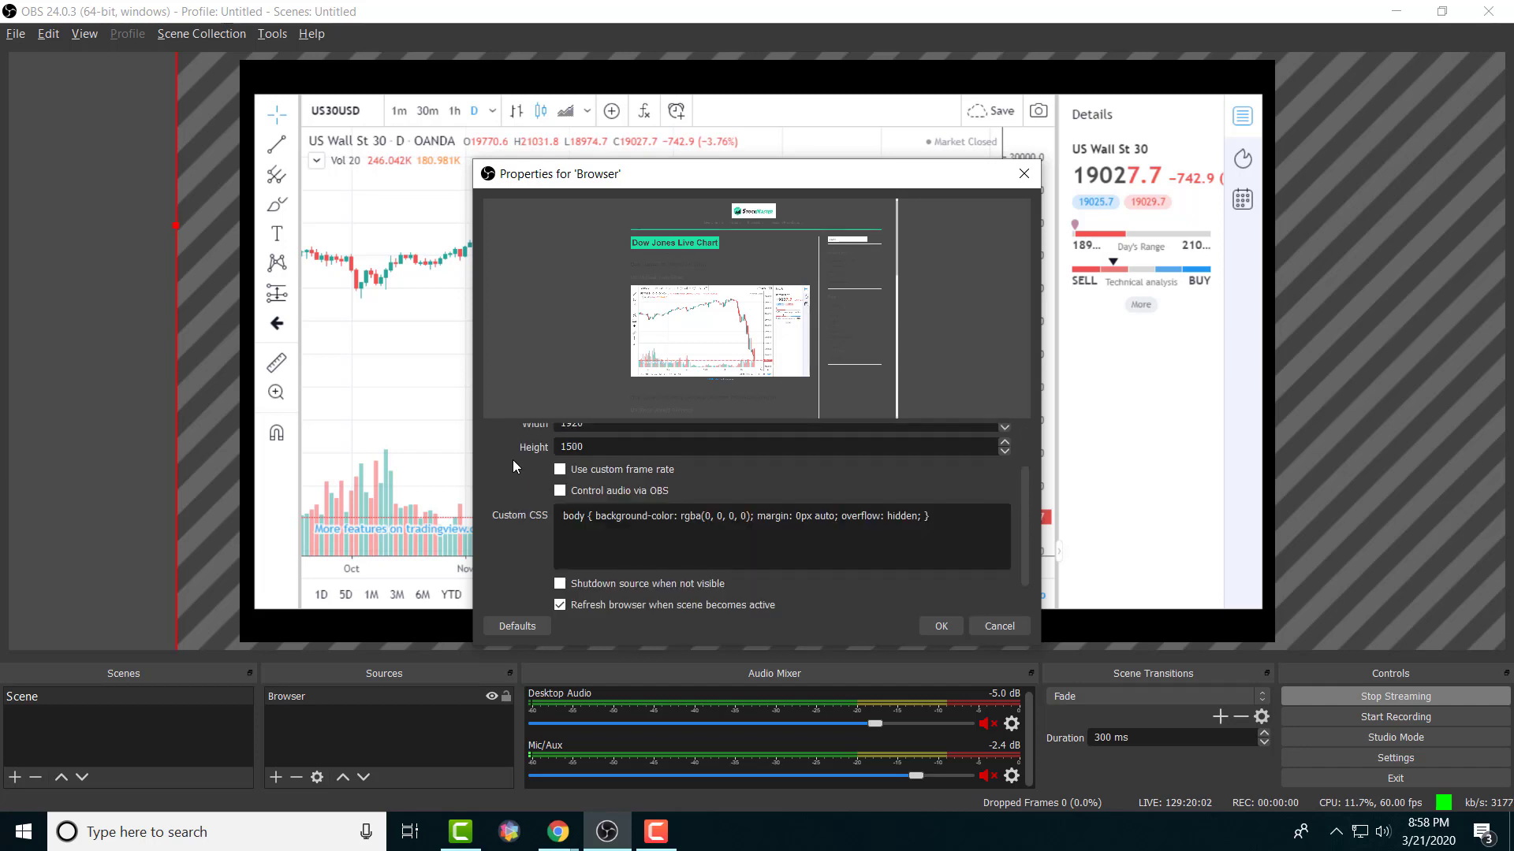
pyautogui.scroll(2, 512, 460)
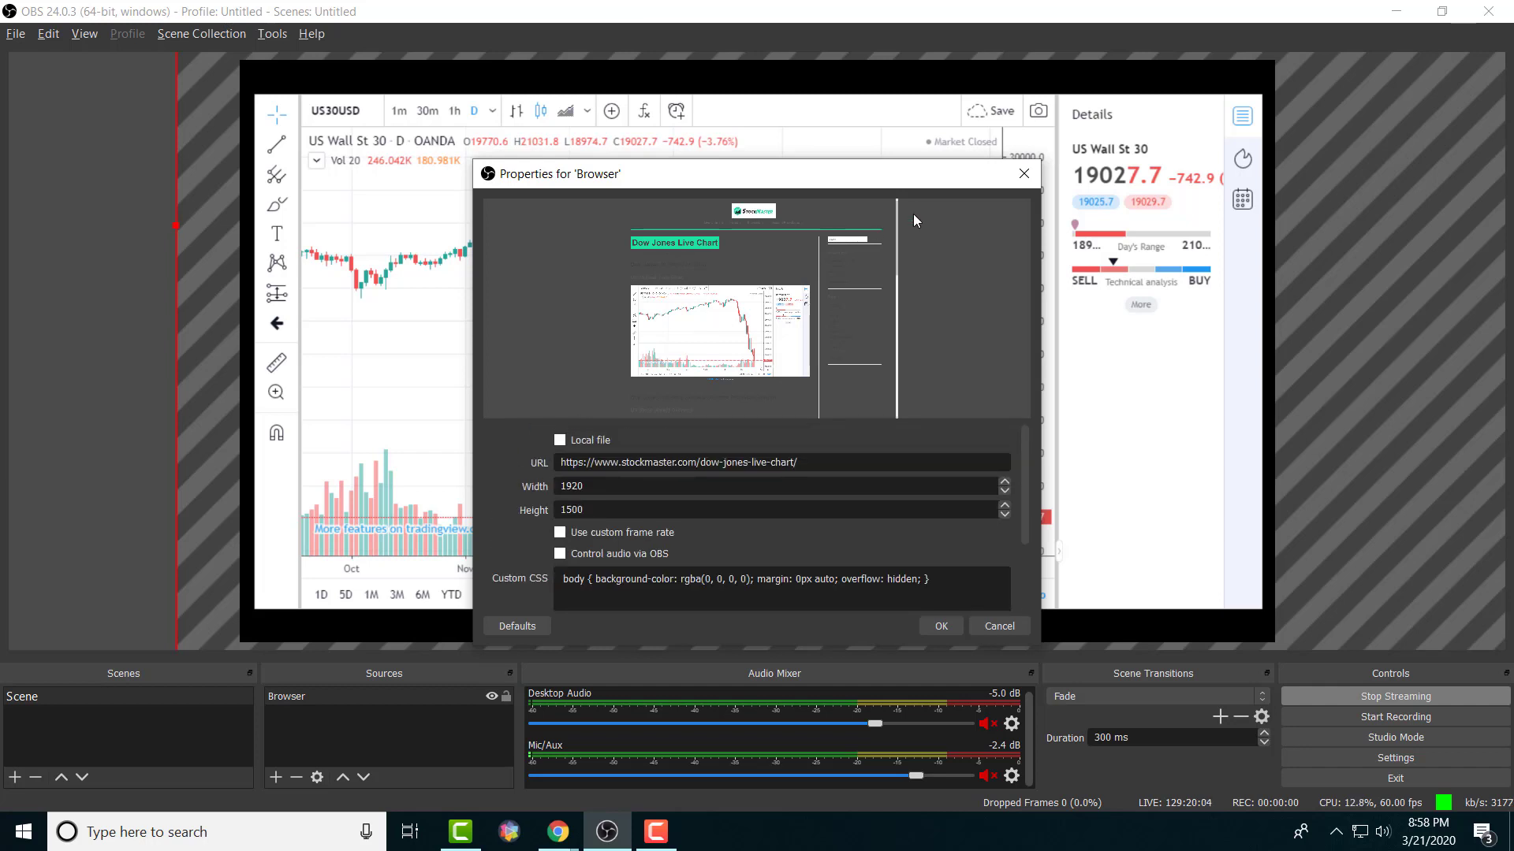
pyautogui.click(1037, 169)
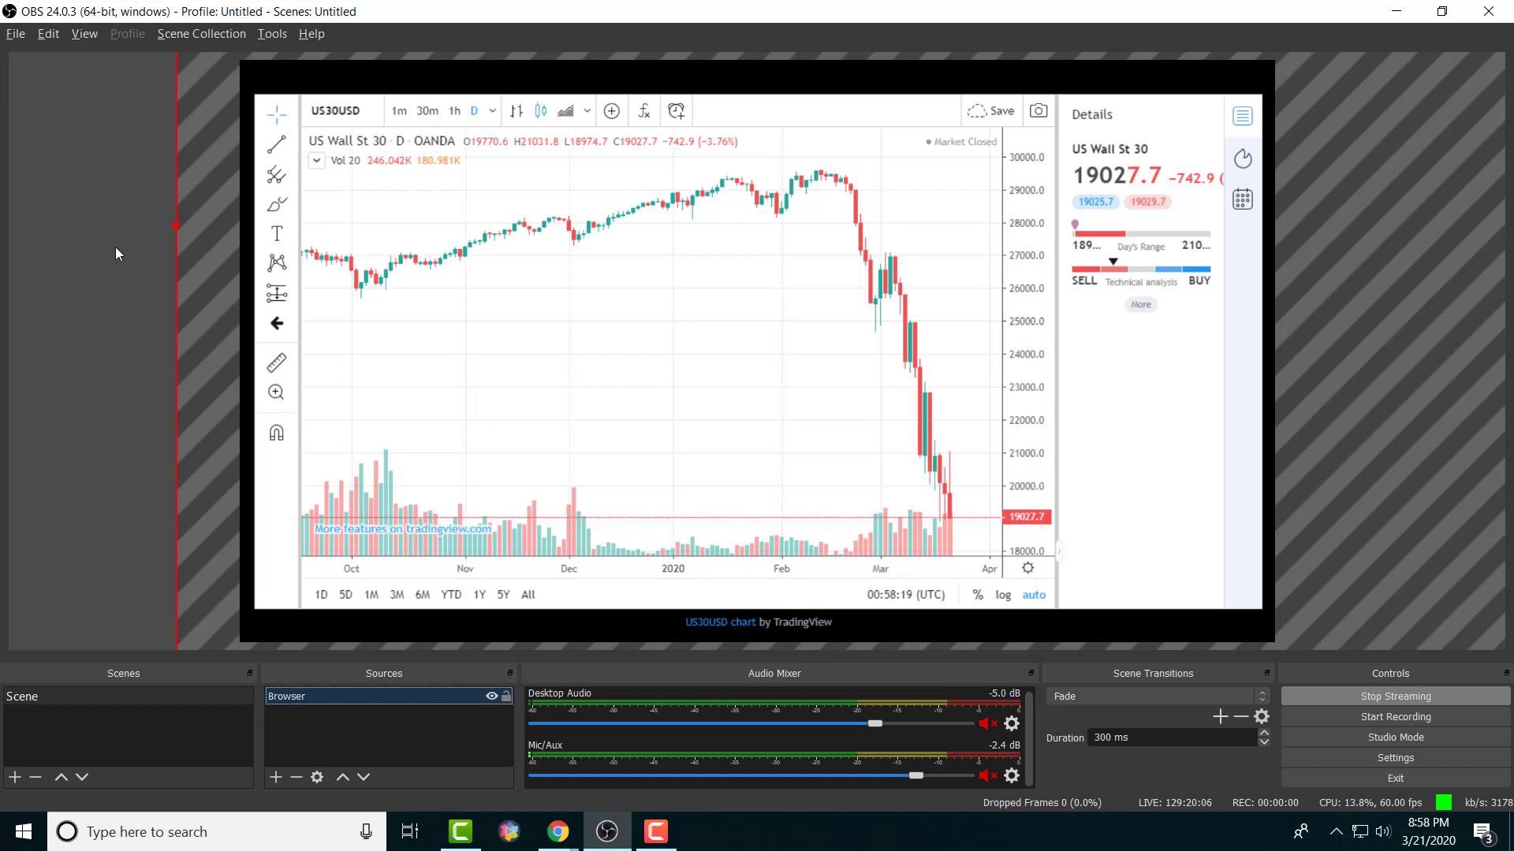